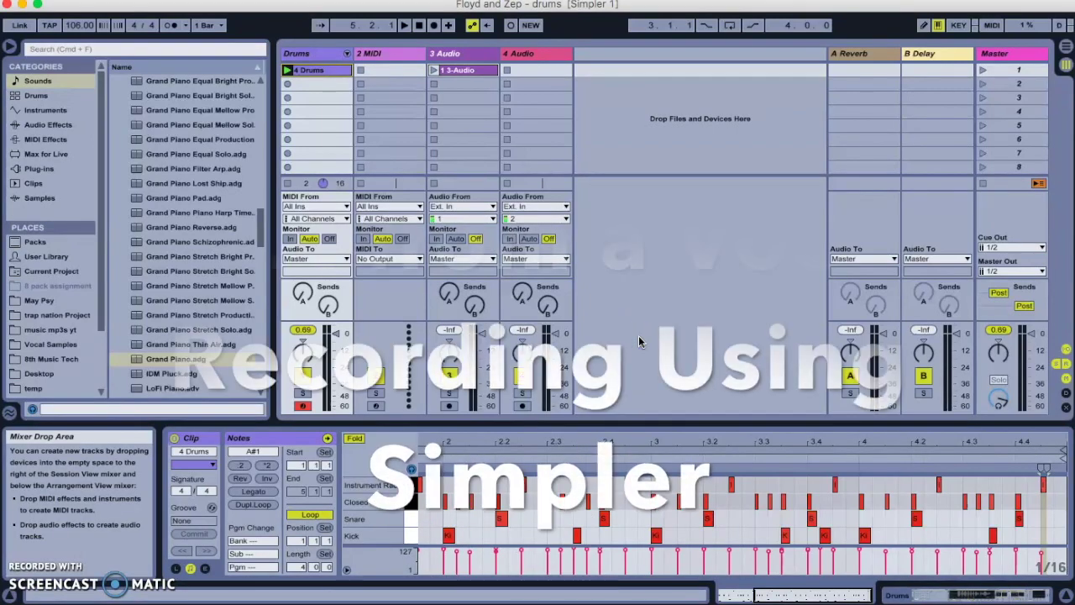
Launch the 4 Drums clip to hear the beat and stop playback again.
click(445, 228)
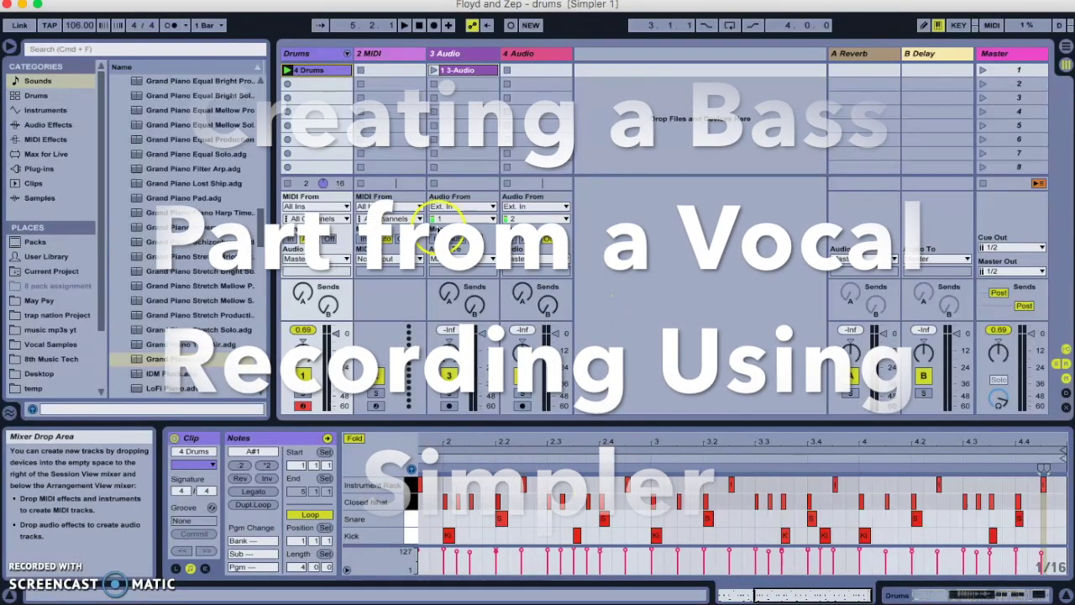
click(286, 73)
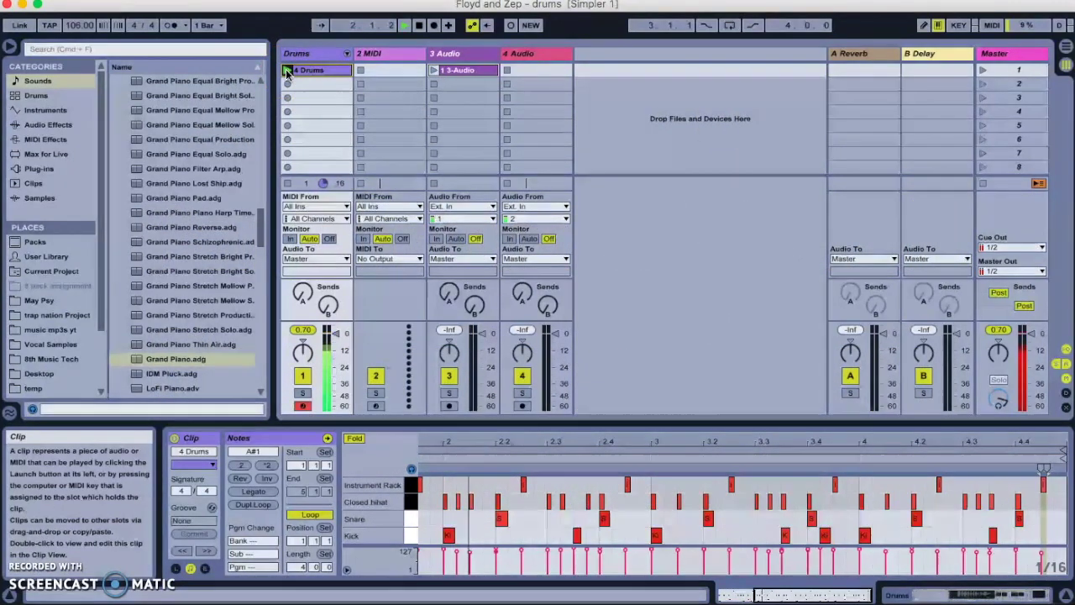
click(324, 73)
key(space)
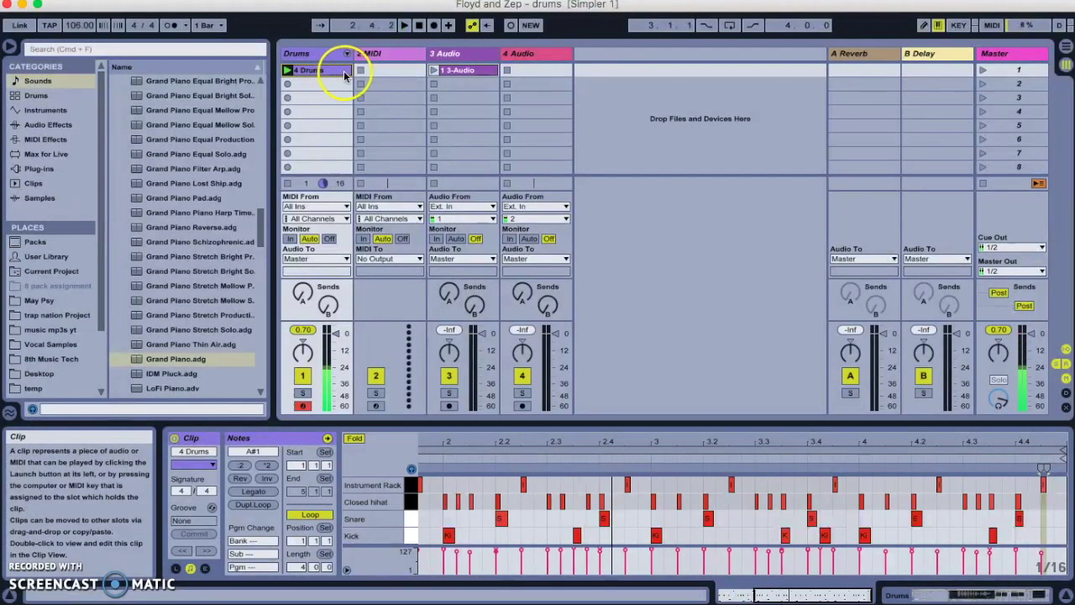
Load Simpler onto the 2 MIDI track and place the 3-Audio vocal clip in it as its sample.
double_click(394, 53)
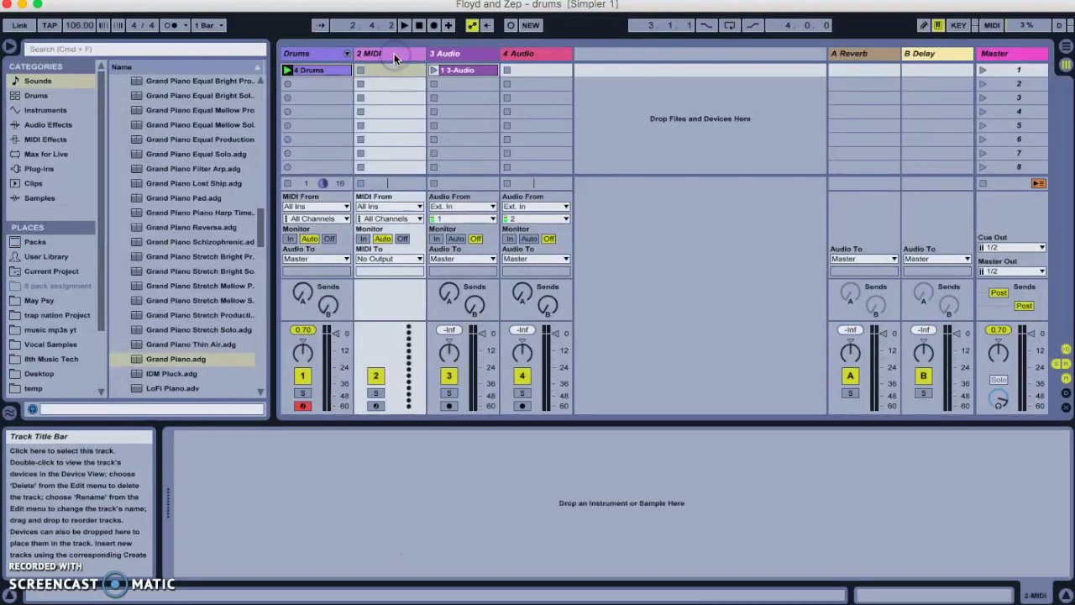
click(390, 70)
click(58, 110)
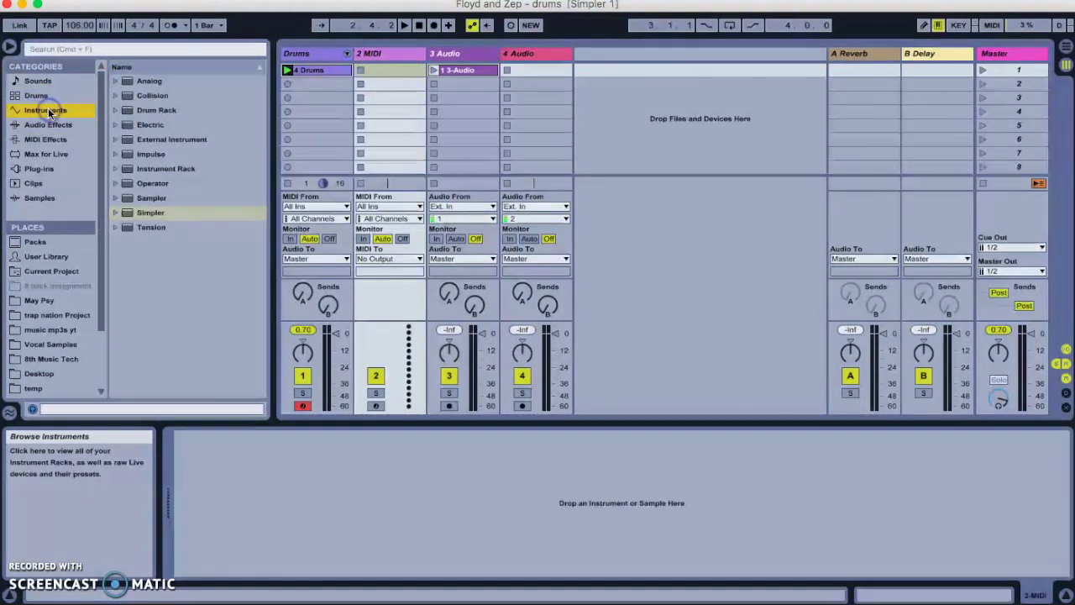
drag(134, 213, 456, 68)
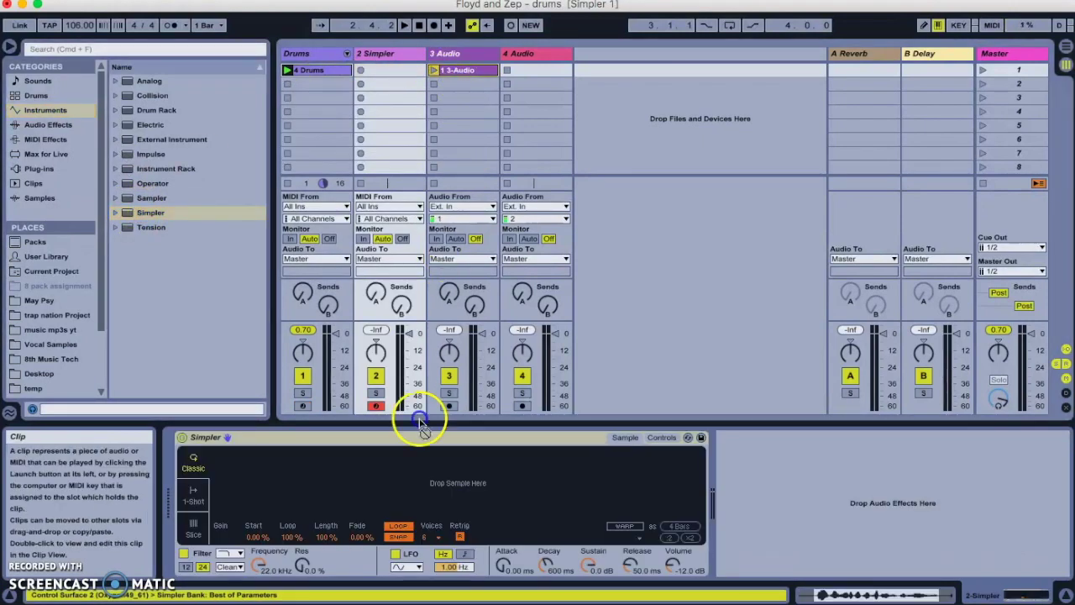
drag(412, 470, 412, 475)
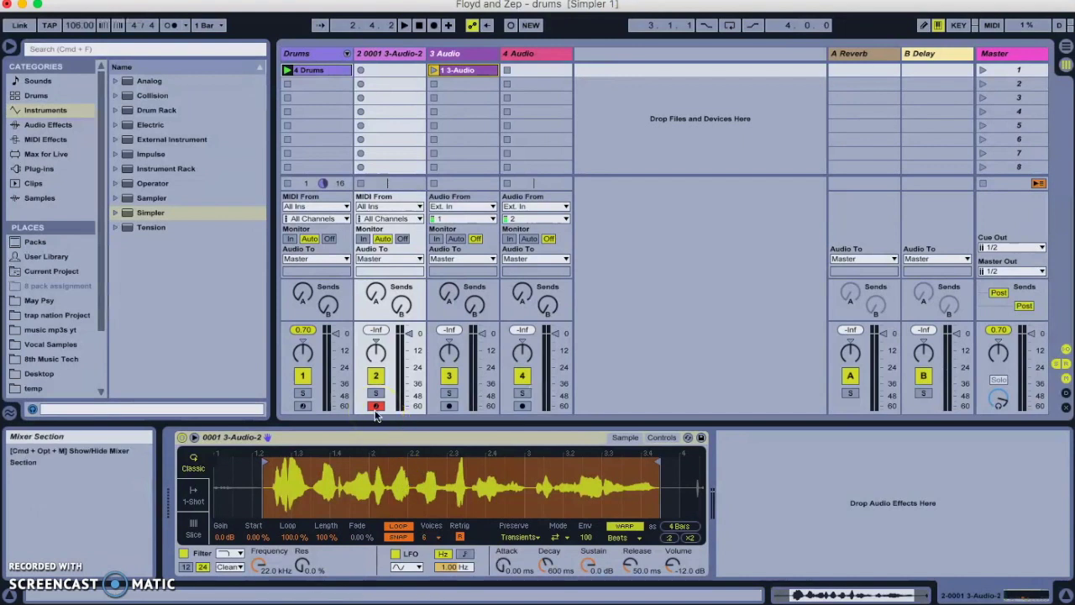
Turn off warping for the vocal sample in Simpler and play a note to audition it.
click(623, 527)
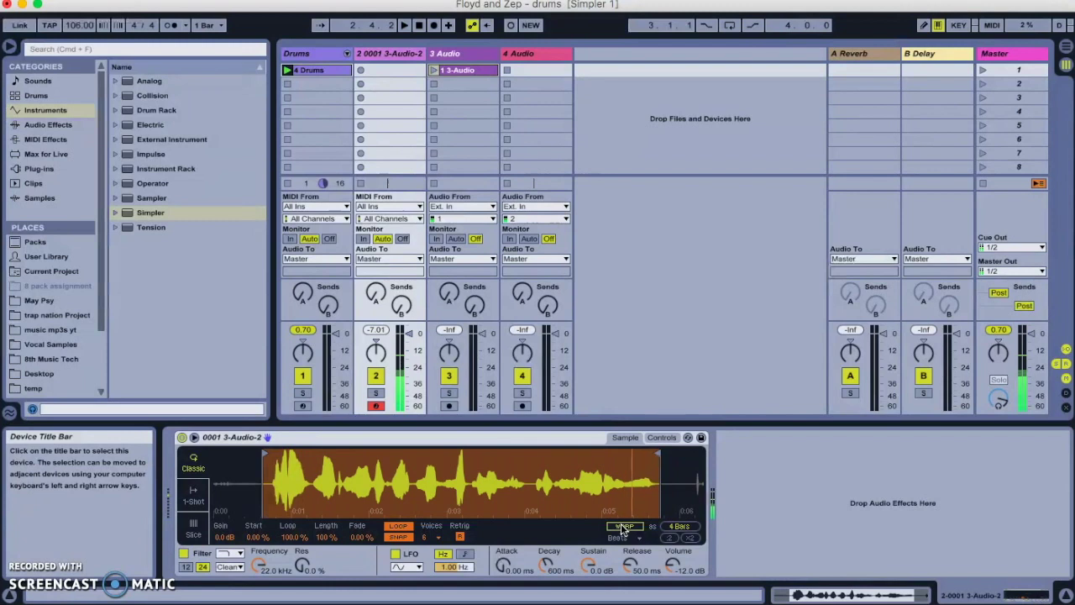
click(622, 528)
click(315, 470)
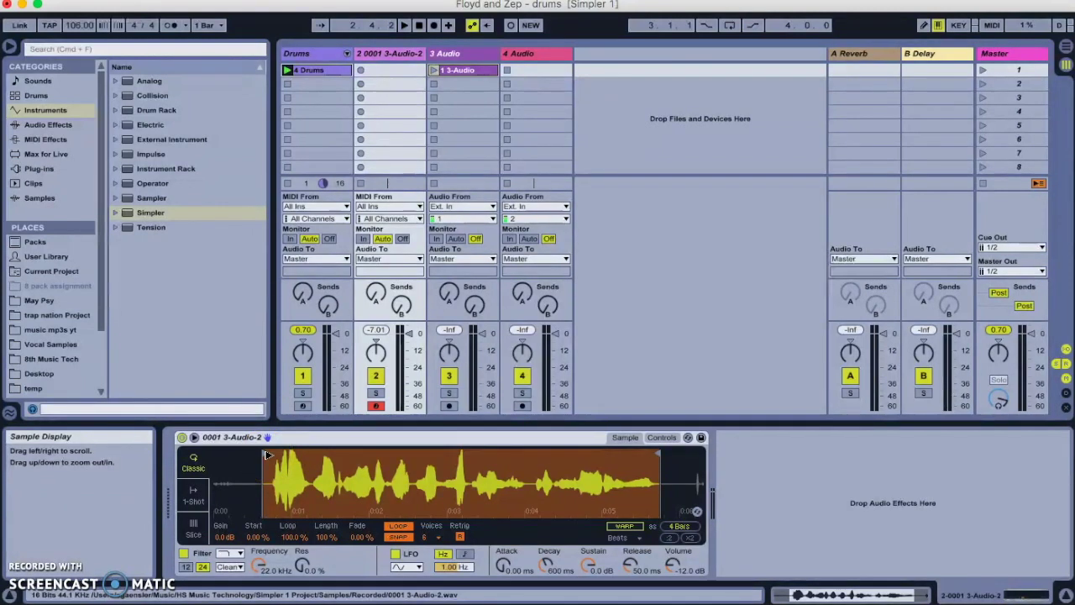
key(a)
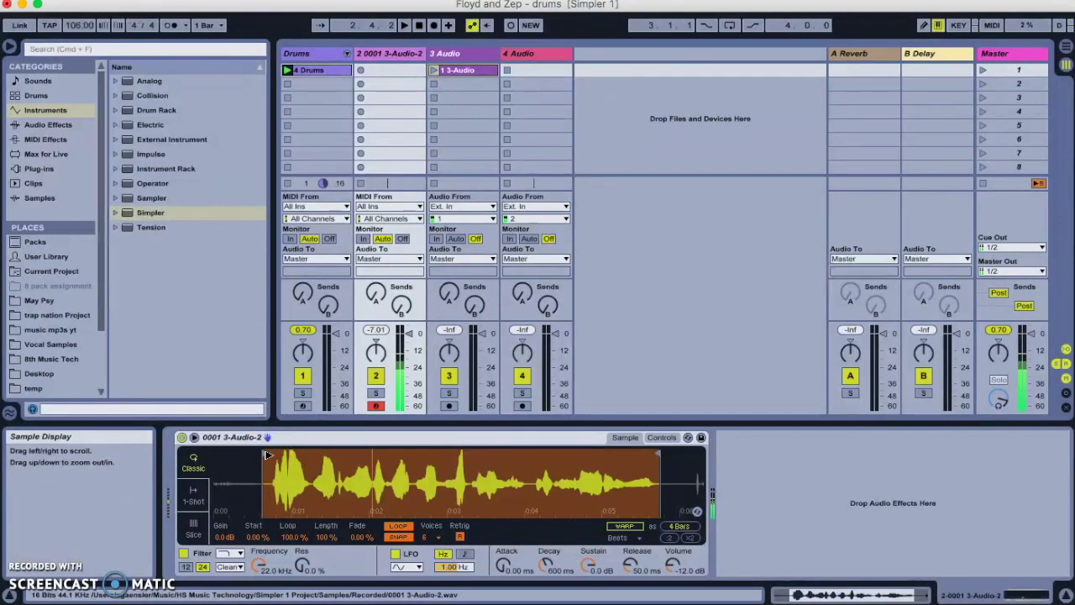
Trim the sample region to a short sustained vowel between about 2.7 and 2.8 seconds, with looping kept on.
drag(265, 454, 430, 462)
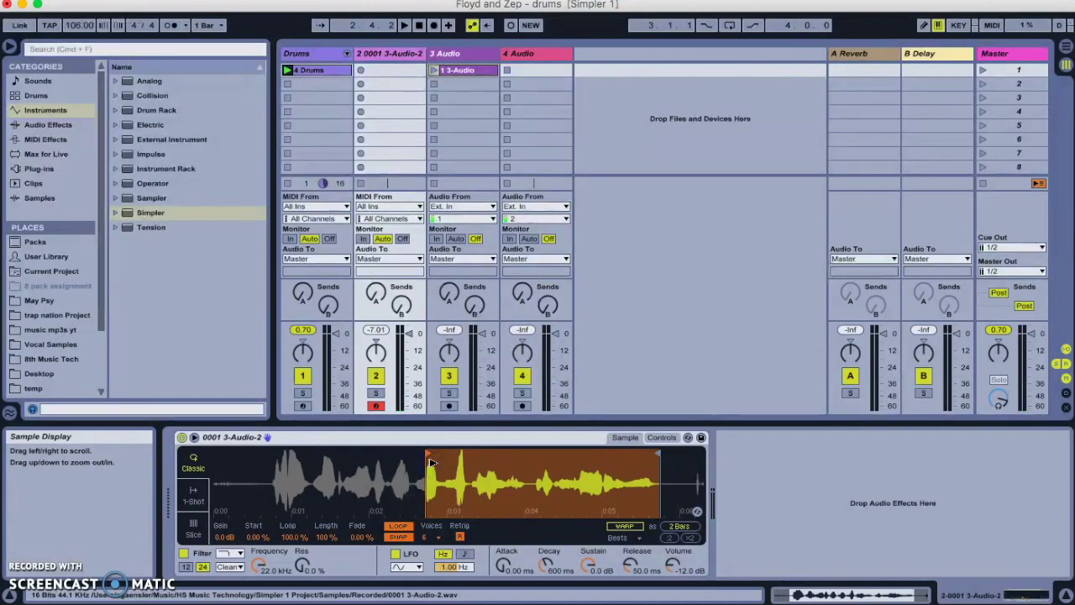
key(a)
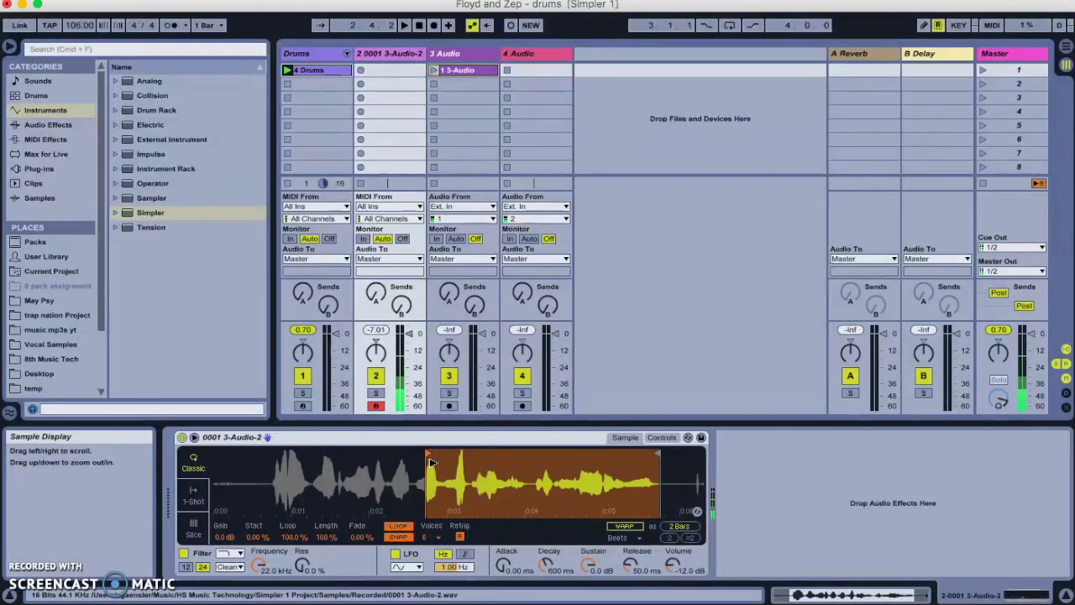
mouse_move(657, 454)
mouse_down()
mouse_move(498, 452)
mouse_move(441, 456)
mouse_move(427, 475)
mouse_move(423, 467)
mouse_up()
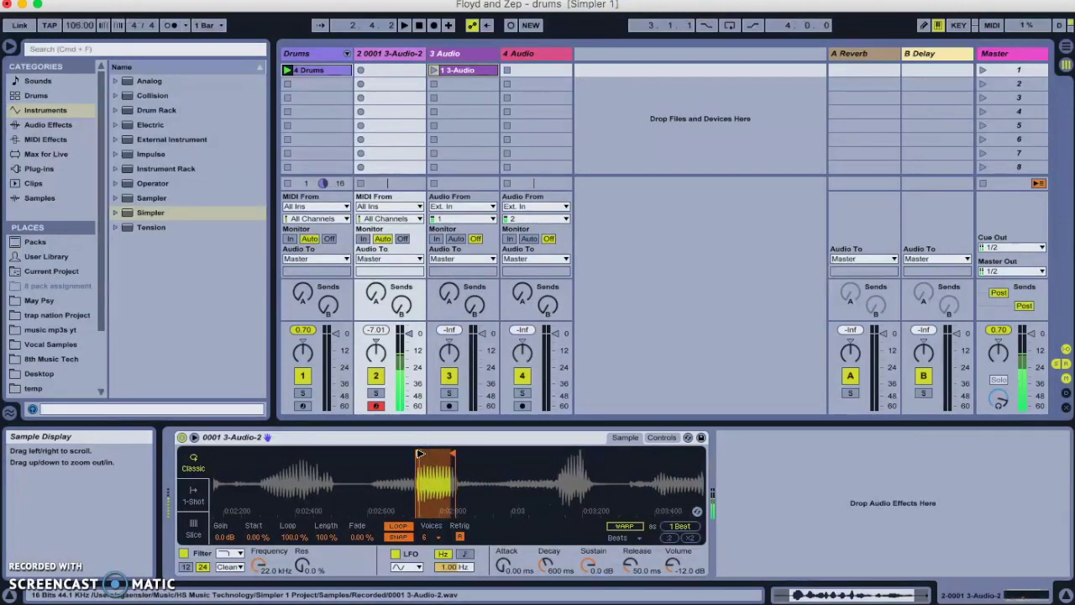
click(380, 506)
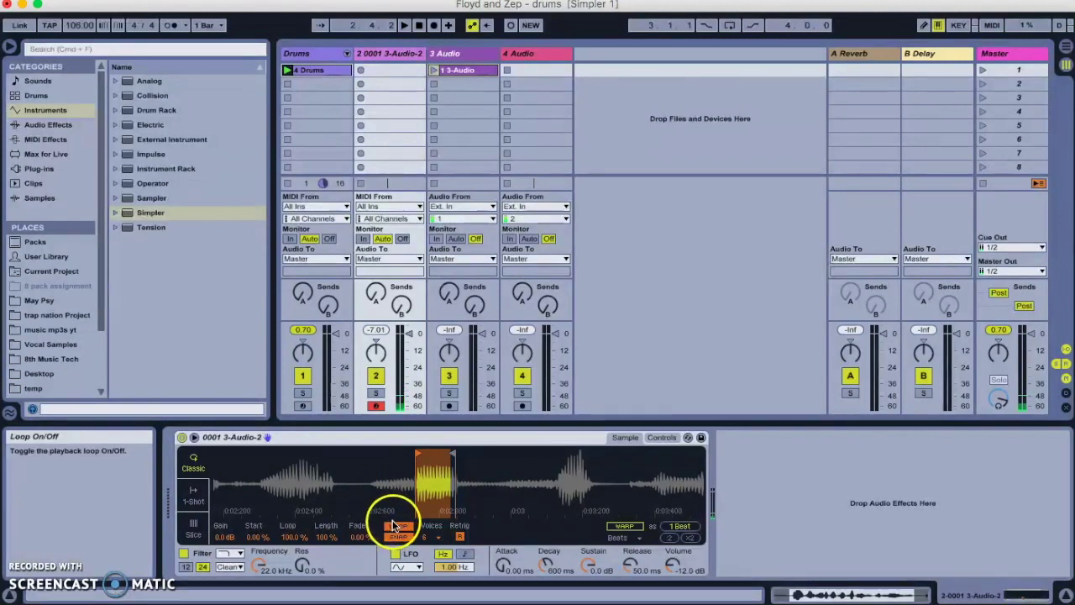
click(398, 527)
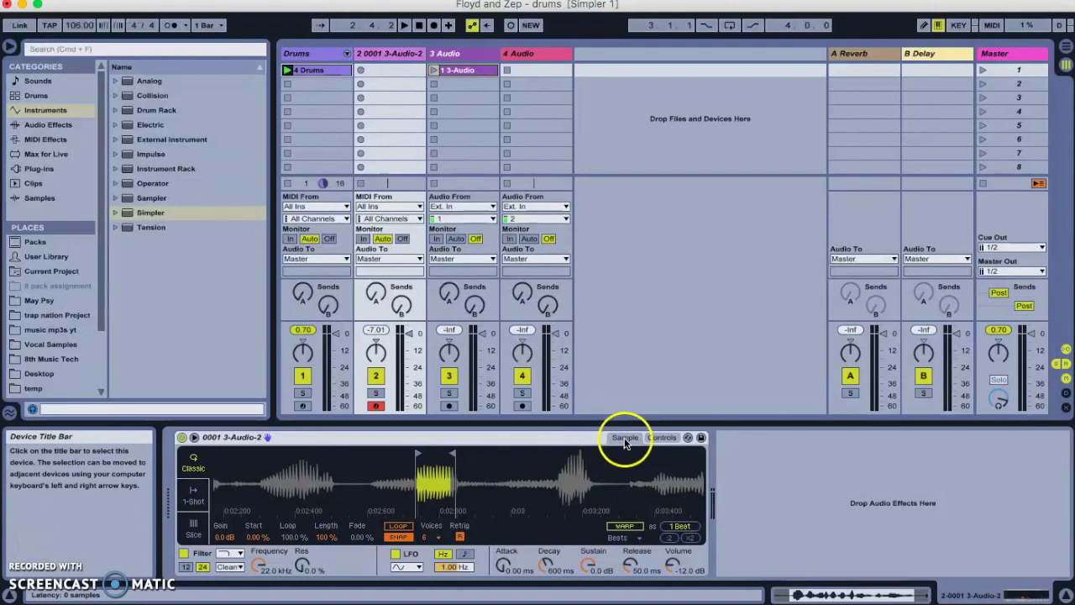
Set Simpler's filter circuit type to SMP and lower the cutoff to about 1.18 kHz with 34% resonance.
click(658, 438)
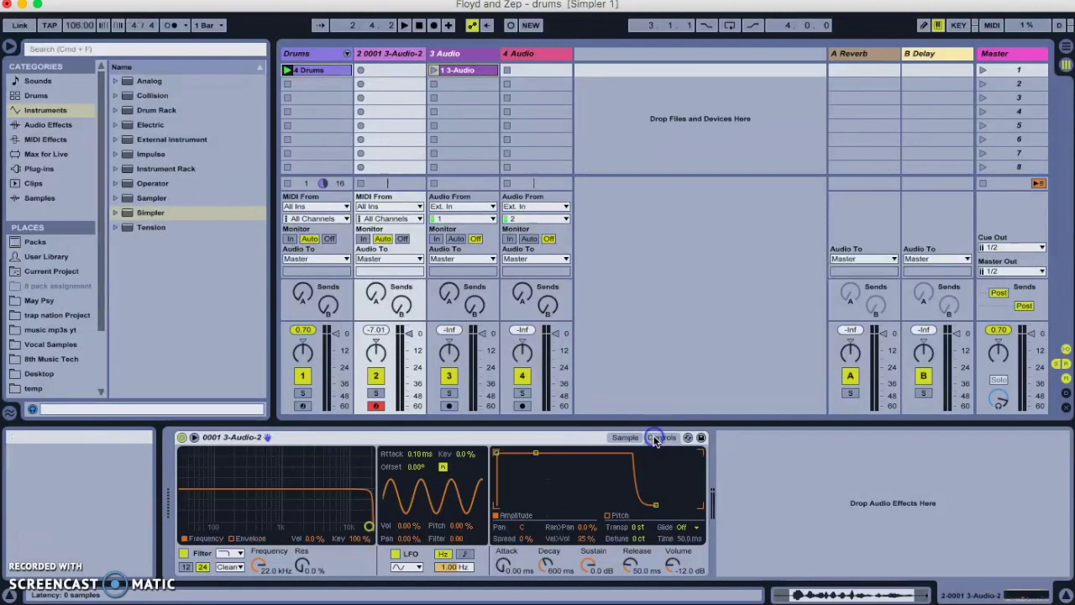
click(236, 570)
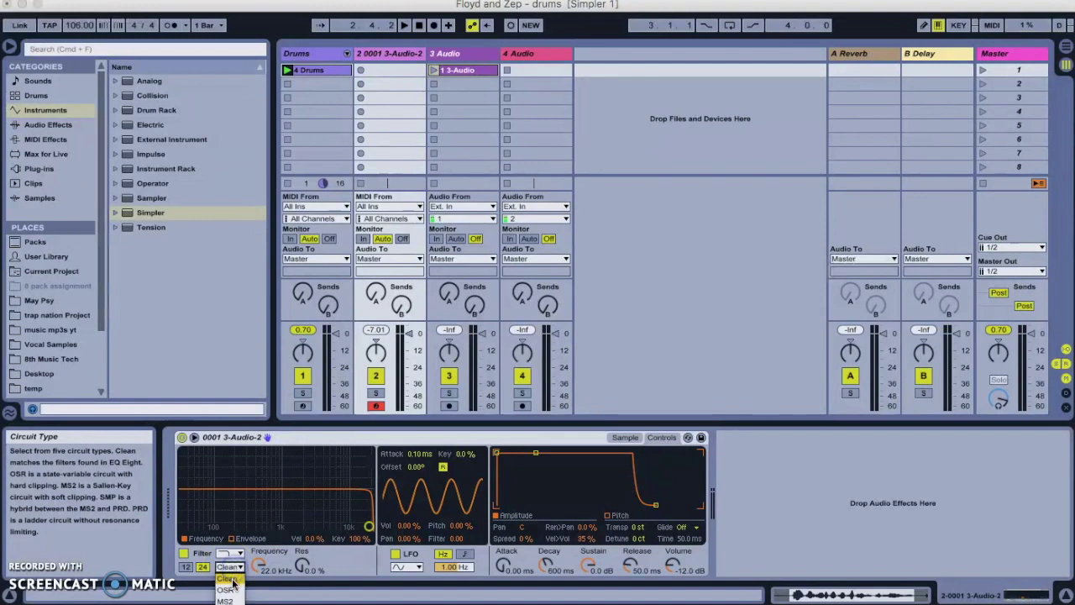
click(228, 576)
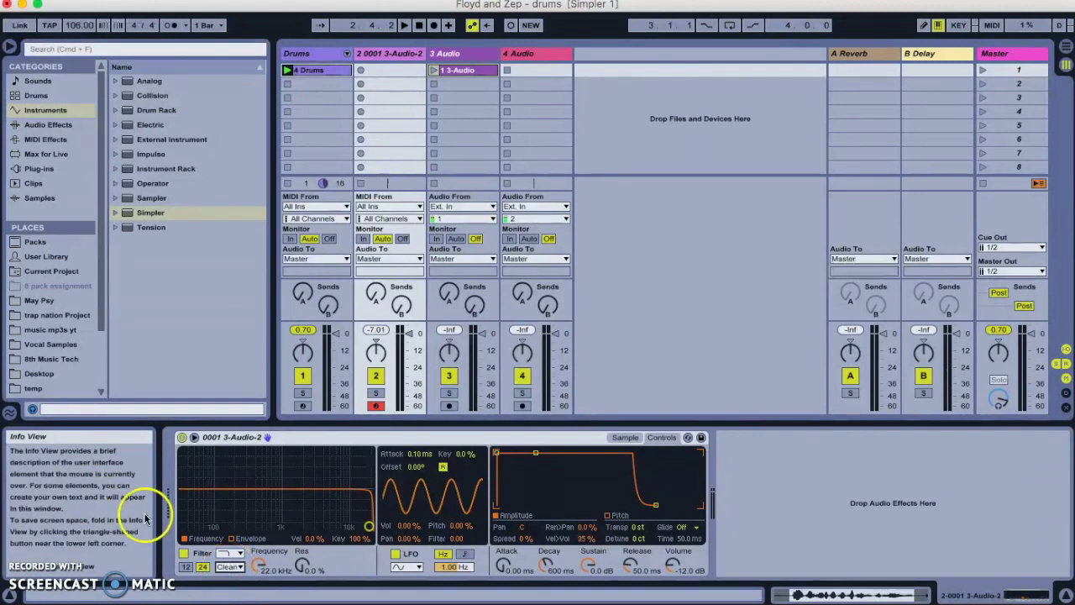
click(228, 568)
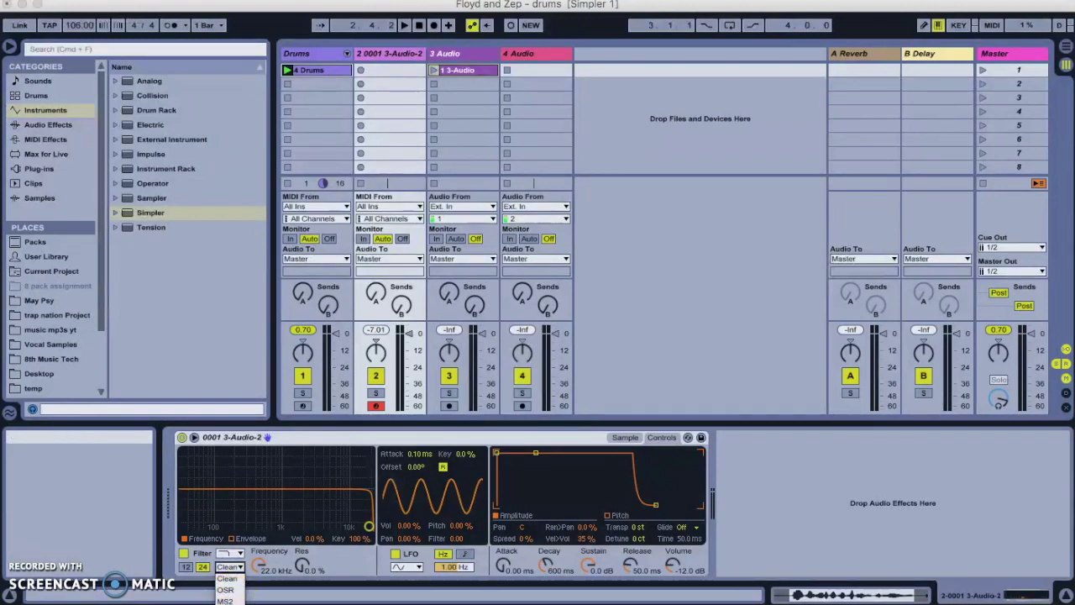
click(225, 604)
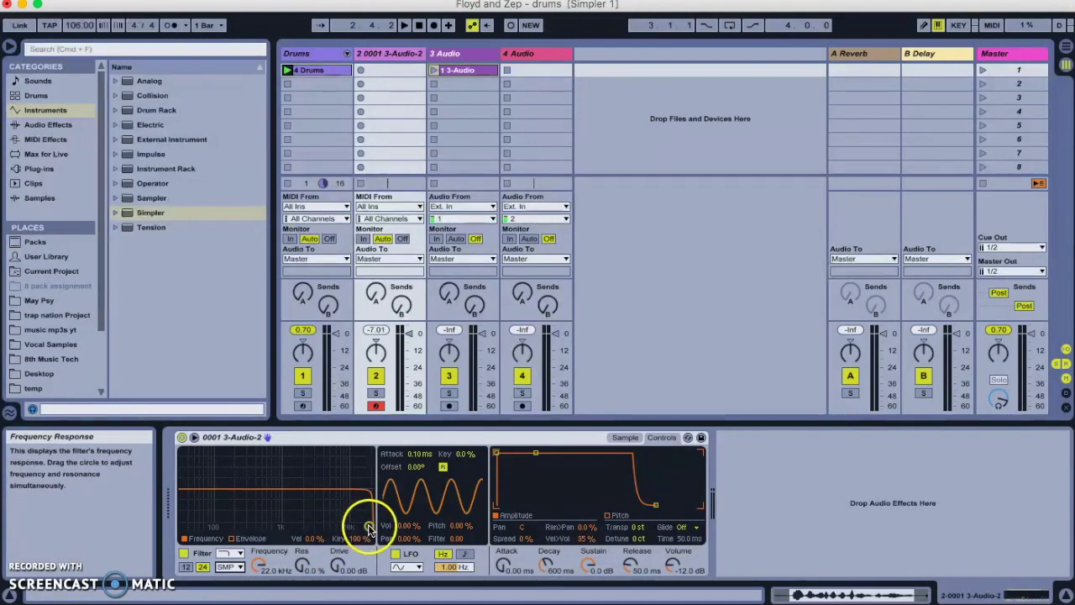
drag(368, 527, 288, 505)
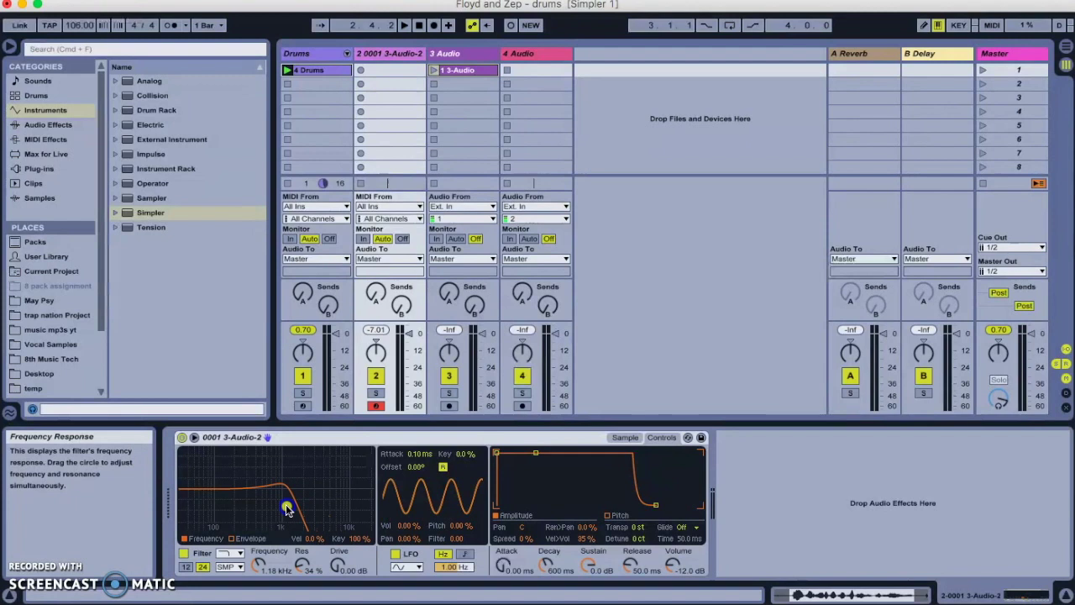
Compare the sound with the filter bypassed, then set its drive to 11.0 dB, cutoff to about 699 Hz and resonance to 52%.
click(184, 554)
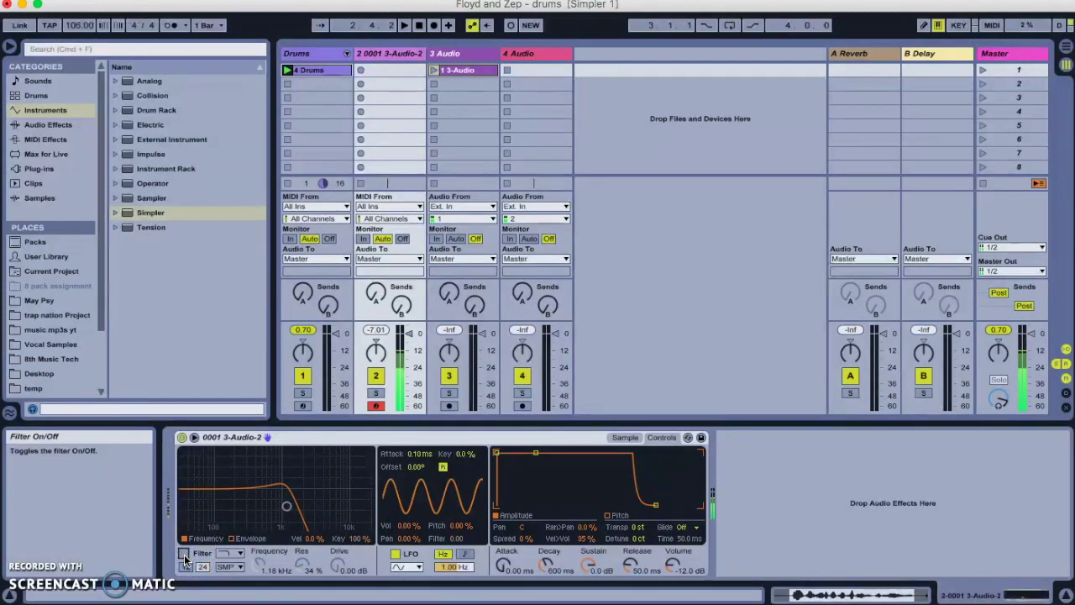
click(184, 554)
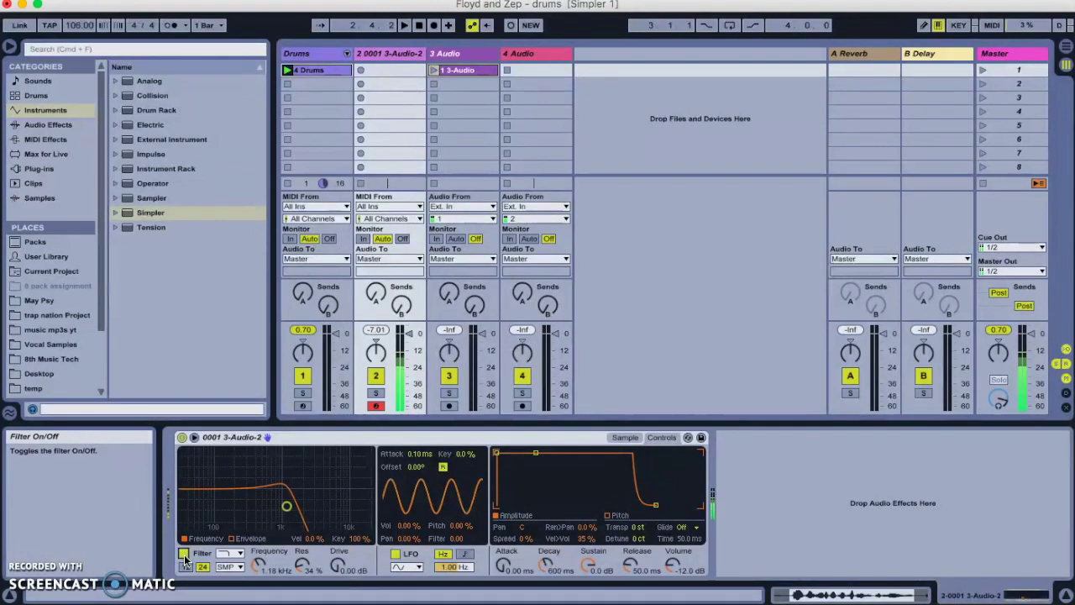
drag(335, 569, 336, 568)
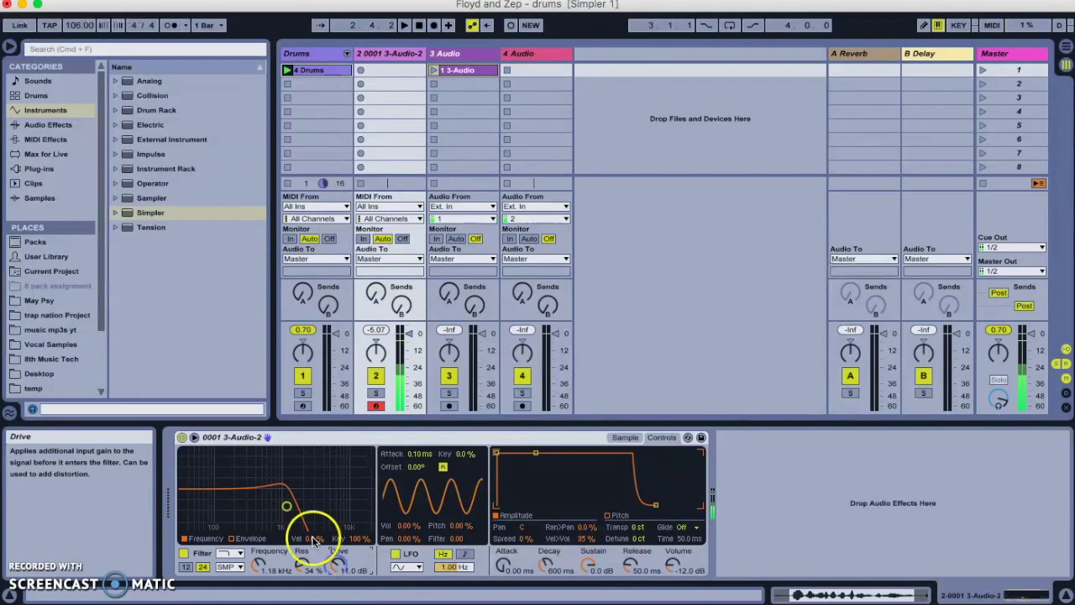
mouse_move(287, 505)
mouse_down()
mouse_move(249, 491)
mouse_move(273, 497)
mouse_up()
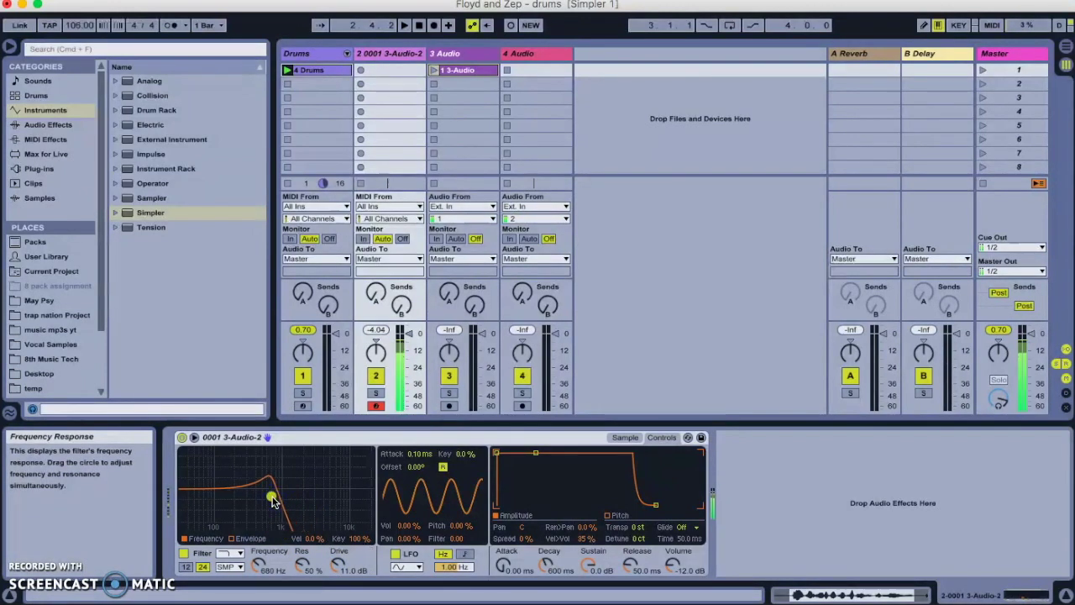
mouse_move(272, 499)
mouse_down()
mouse_move(192, 470)
mouse_move(272, 497)
mouse_up()
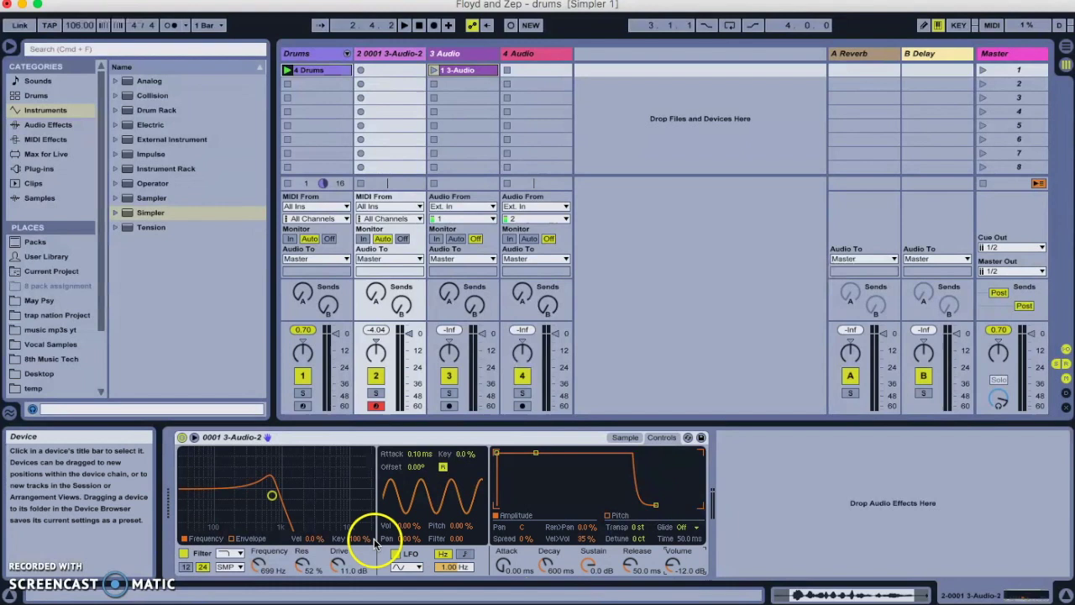
Set the velocity influence on the filter cutoff to 32%.
drag(311, 541, 294, 540)
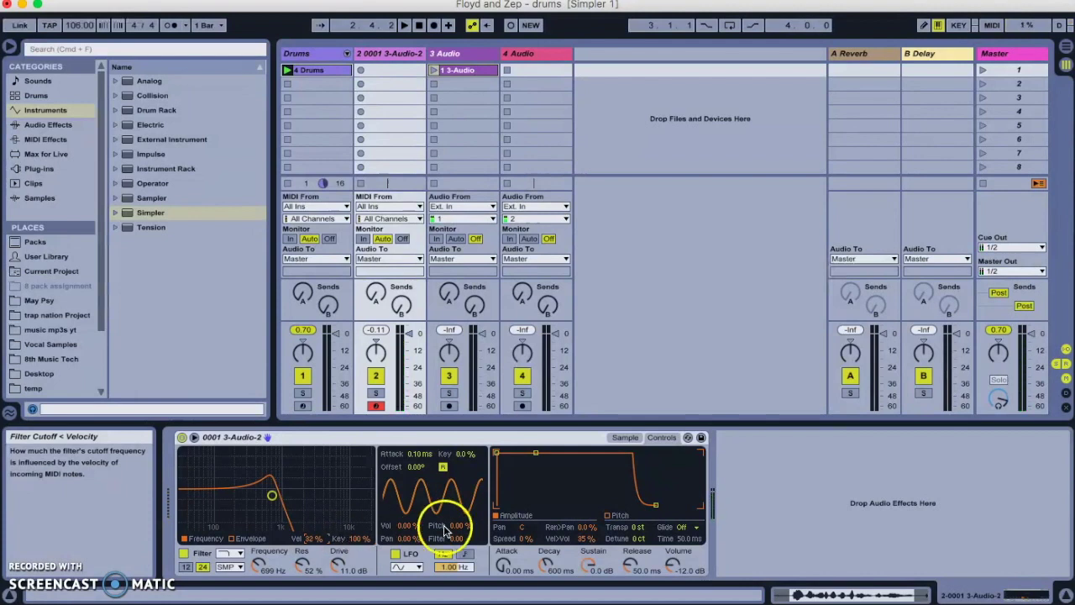
drag(559, 540, 552, 546)
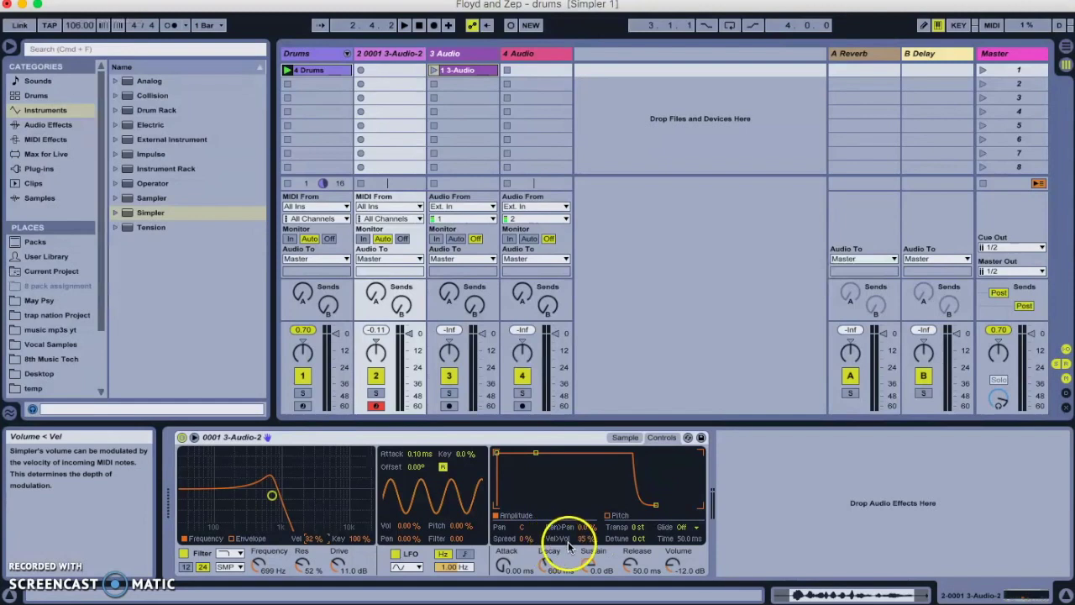
click(315, 538)
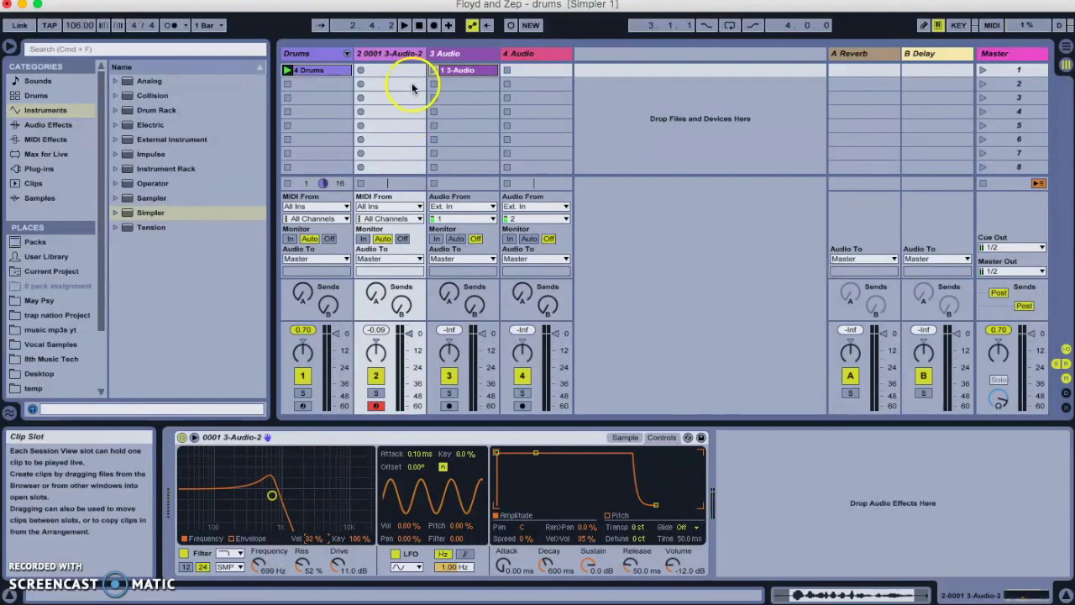
Load the Grand Piano.adg sound onto a new MIDI track after 4 Audio.
click(389, 57)
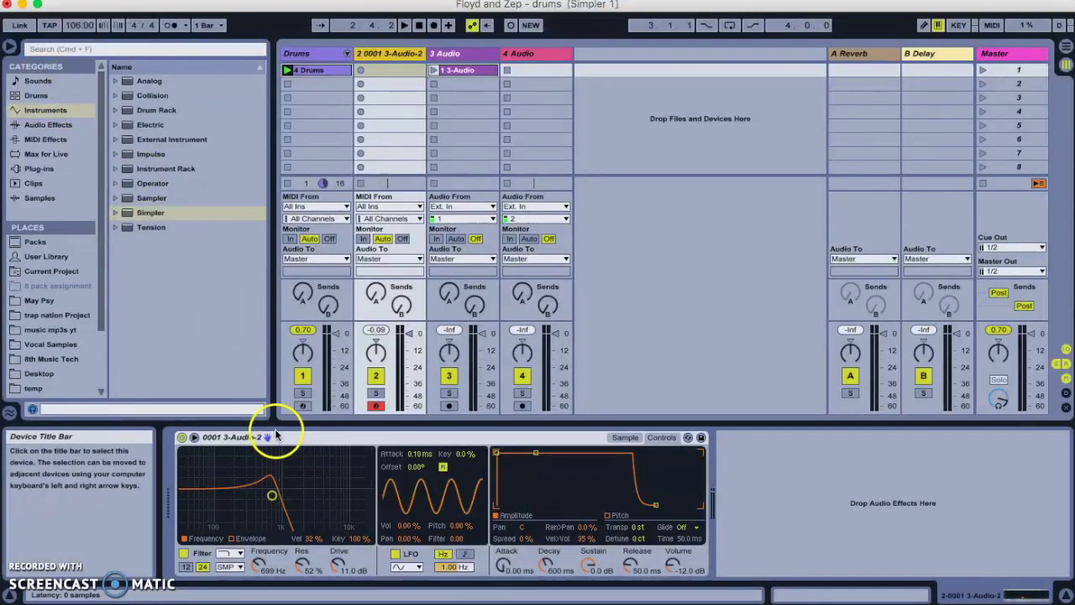
click(44, 84)
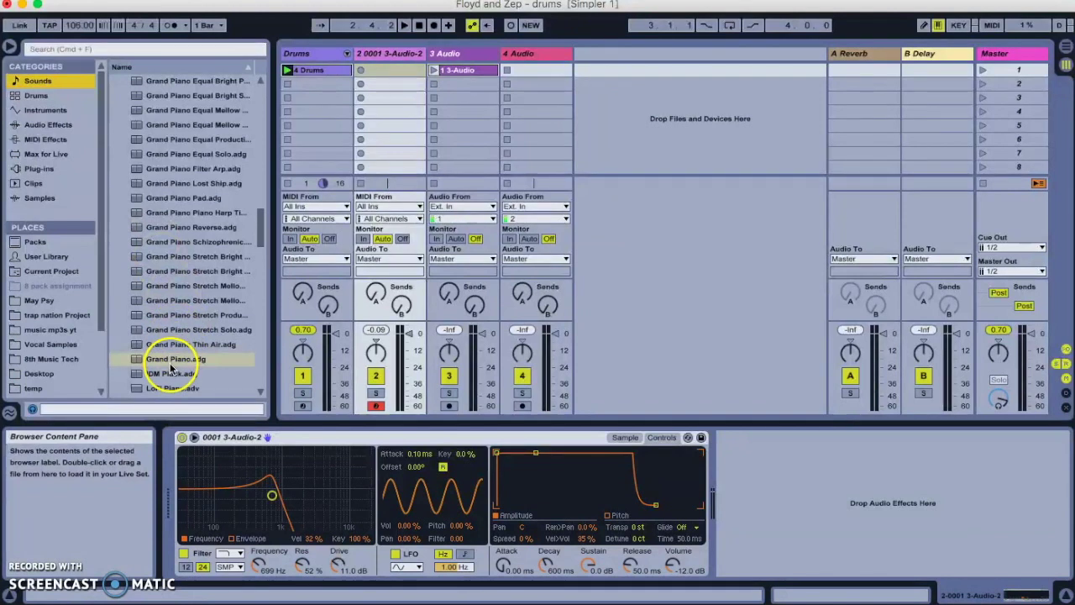
drag(173, 360, 612, 95)
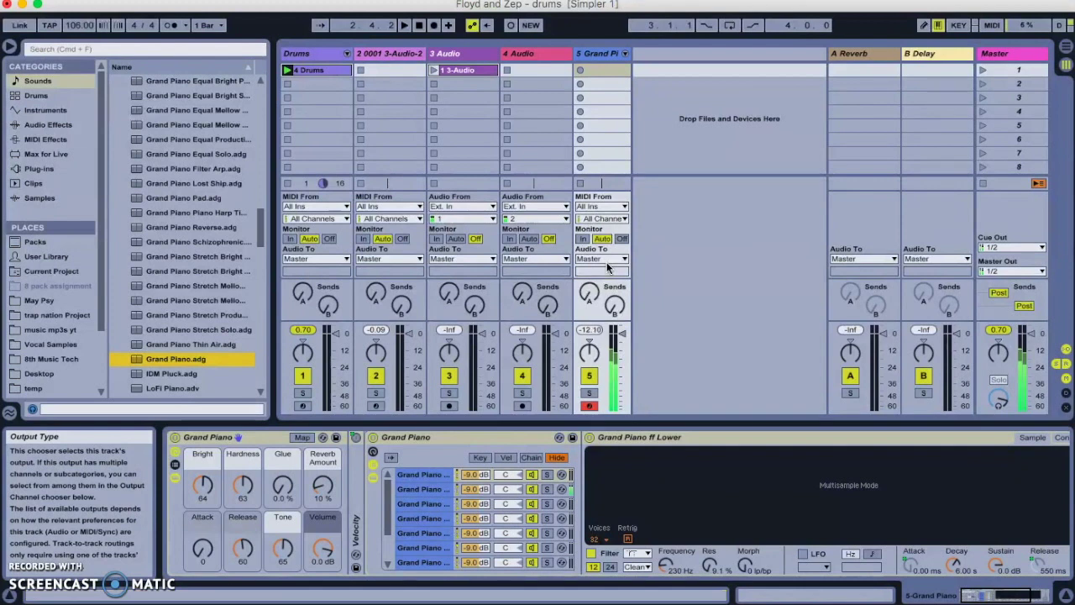
click(507, 260)
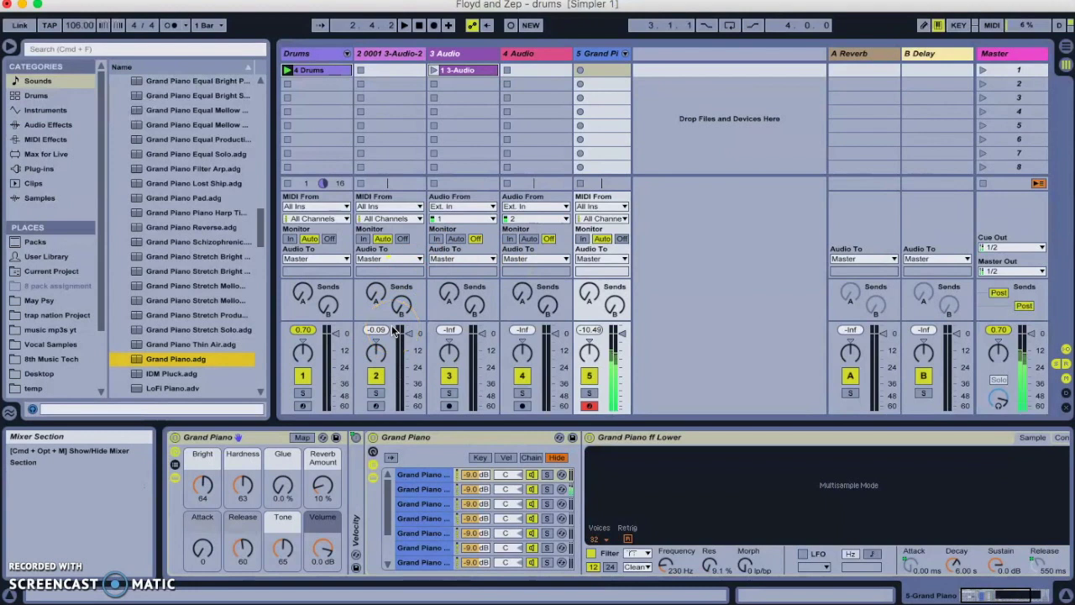
Arm the vocal Simpler track for recording and rename it Bass.
click(376, 406)
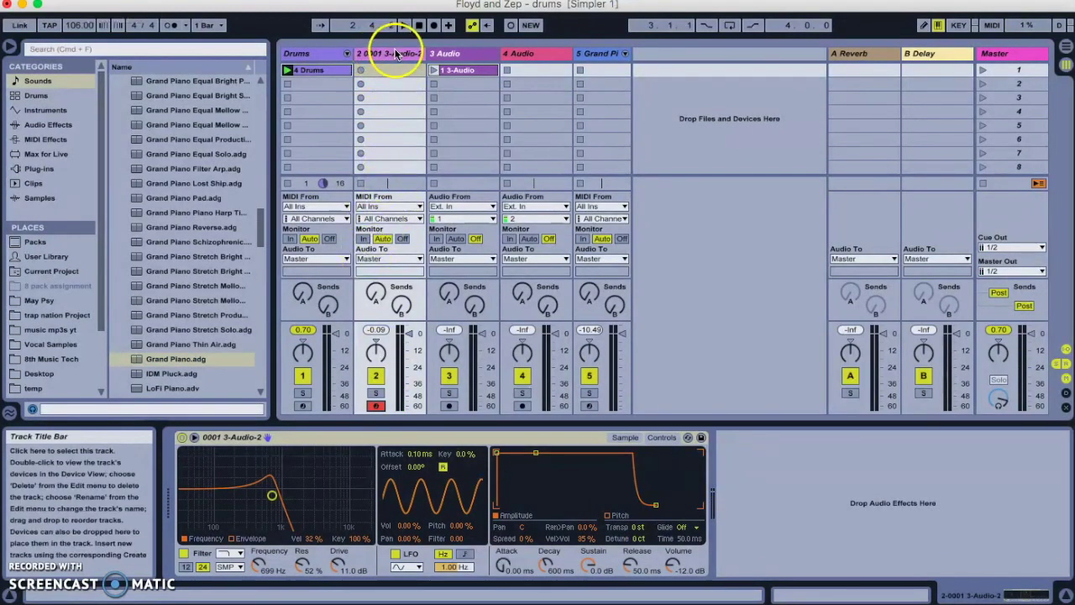
key(super+r)
text(Bass)
key(Return)
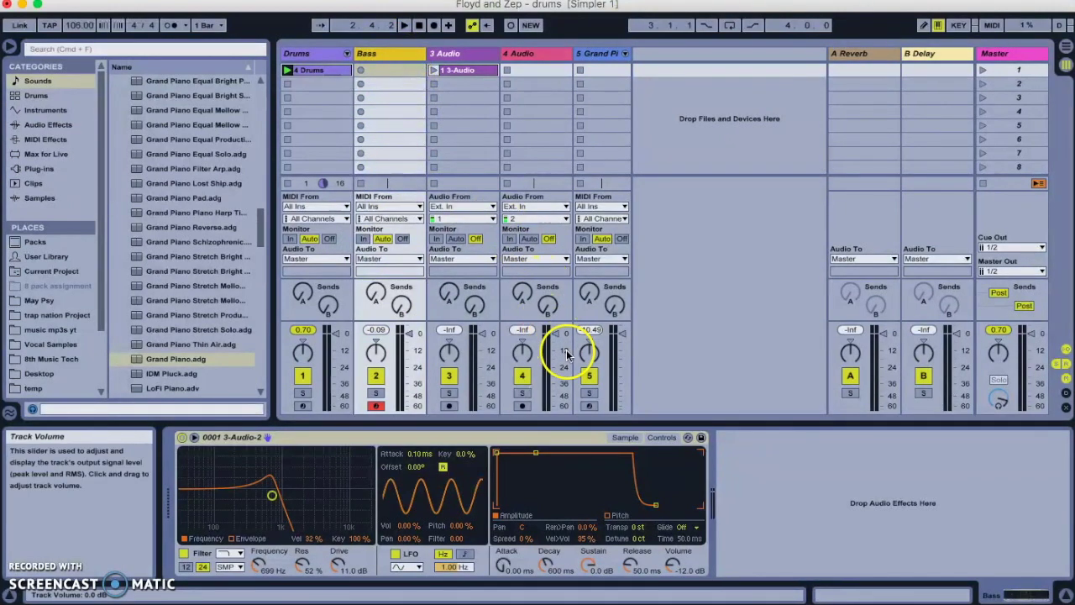
Tune Simpler against the armed Grand Piano track with +14 st transpose and +26 ct detune, and leave only Bass armed.
super+click(588, 405)
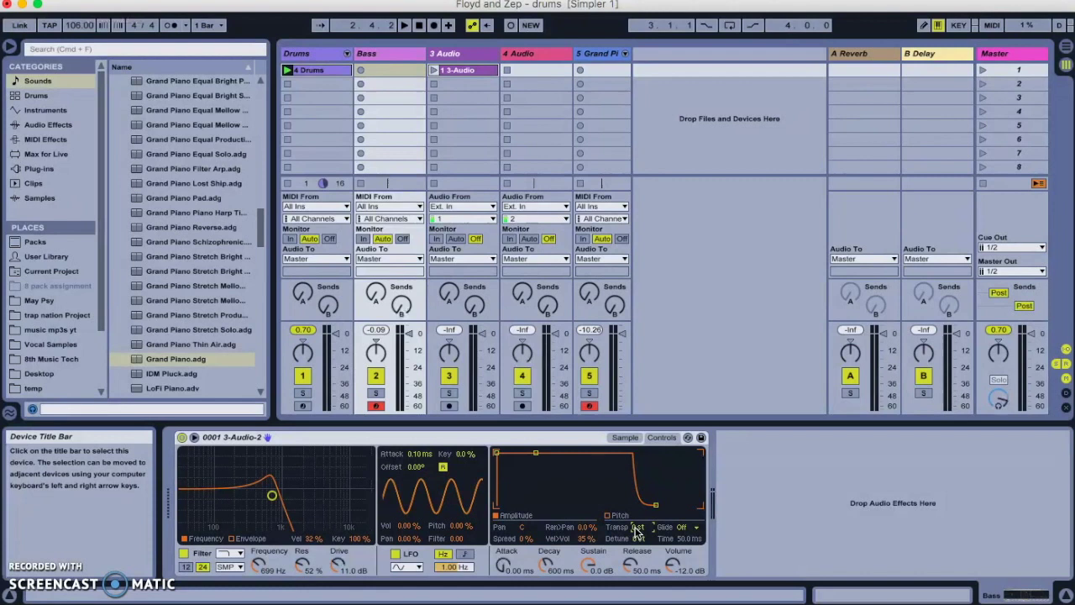
key(a)
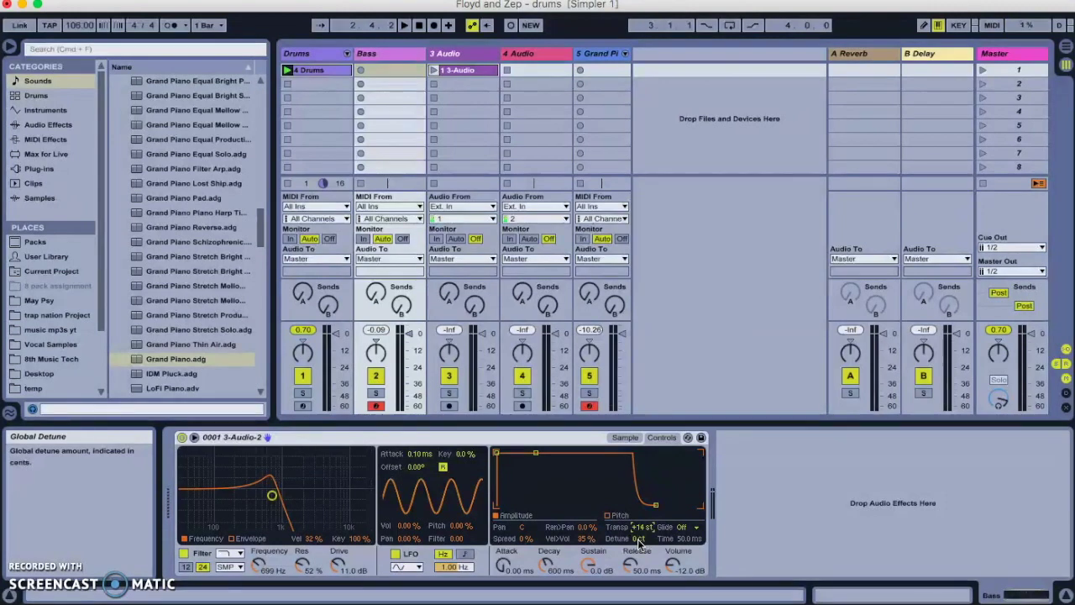
click(639, 543)
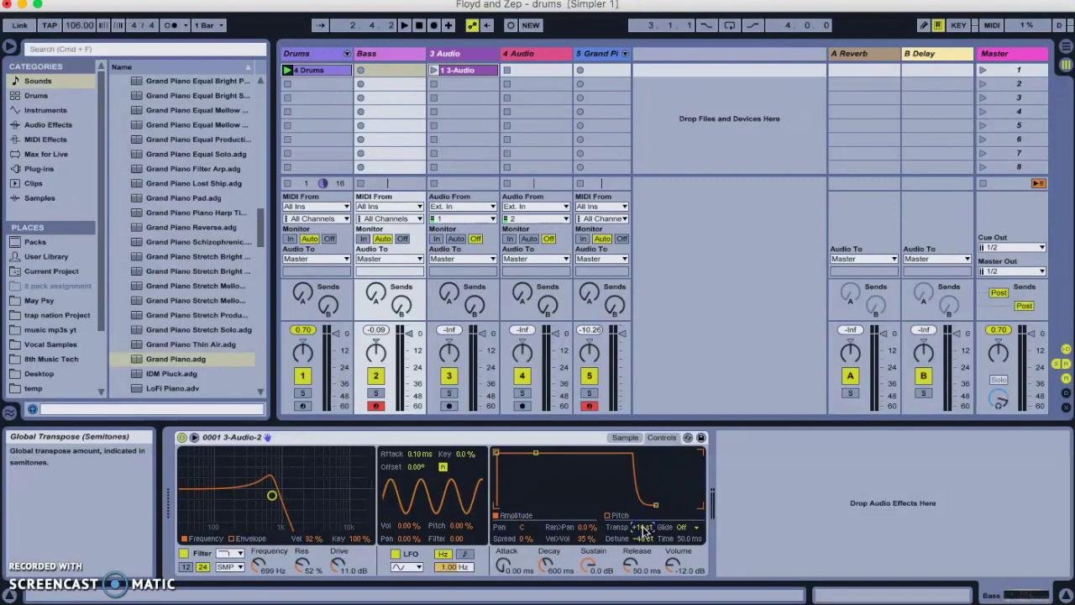
click(642, 540)
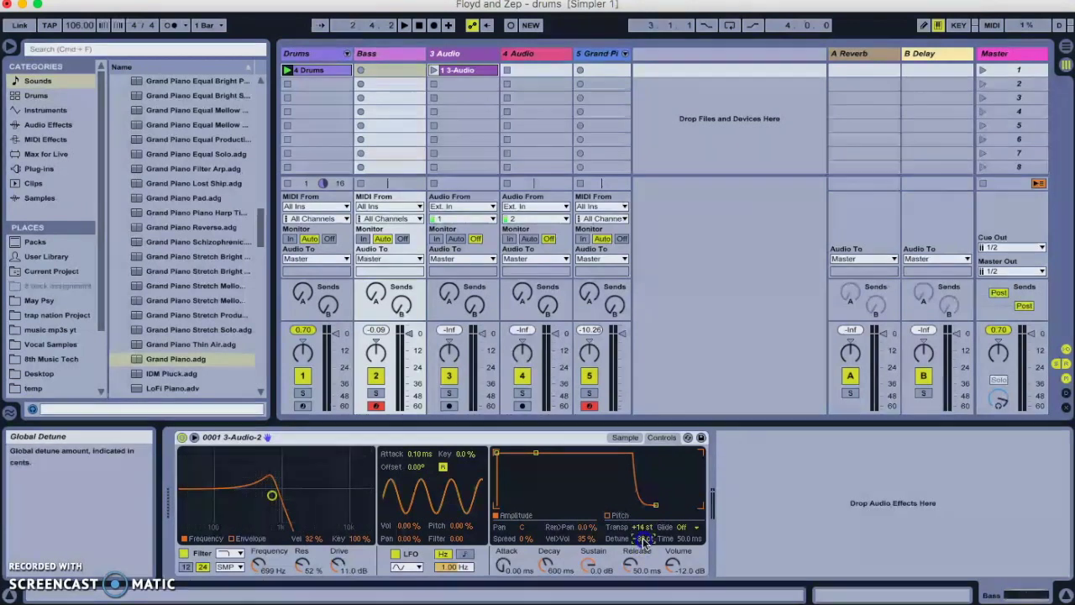
drag(643, 540, 643, 536)
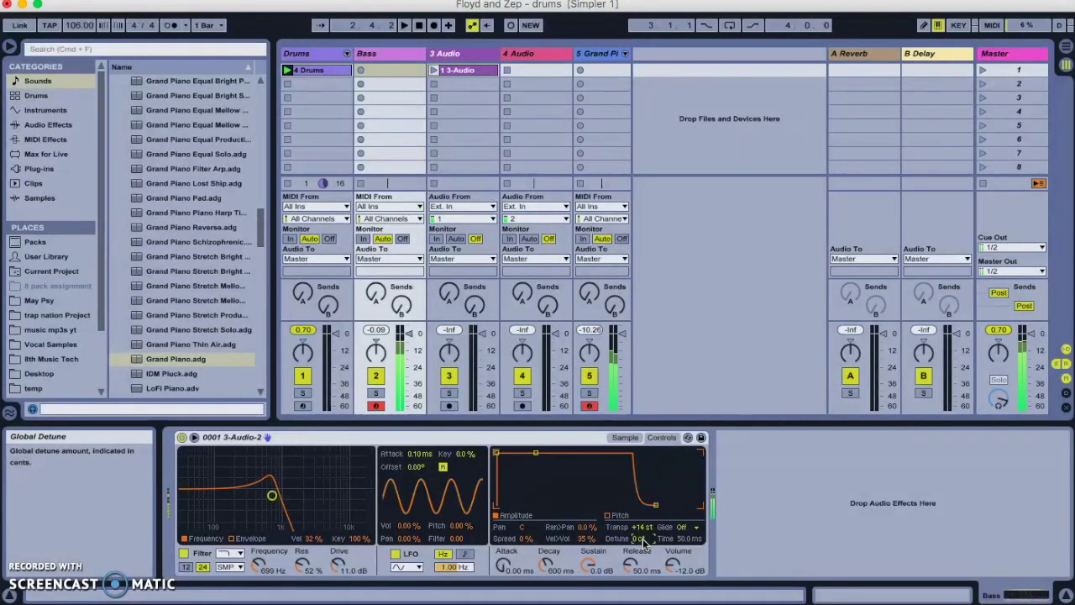
drag(642, 540, 642, 540)
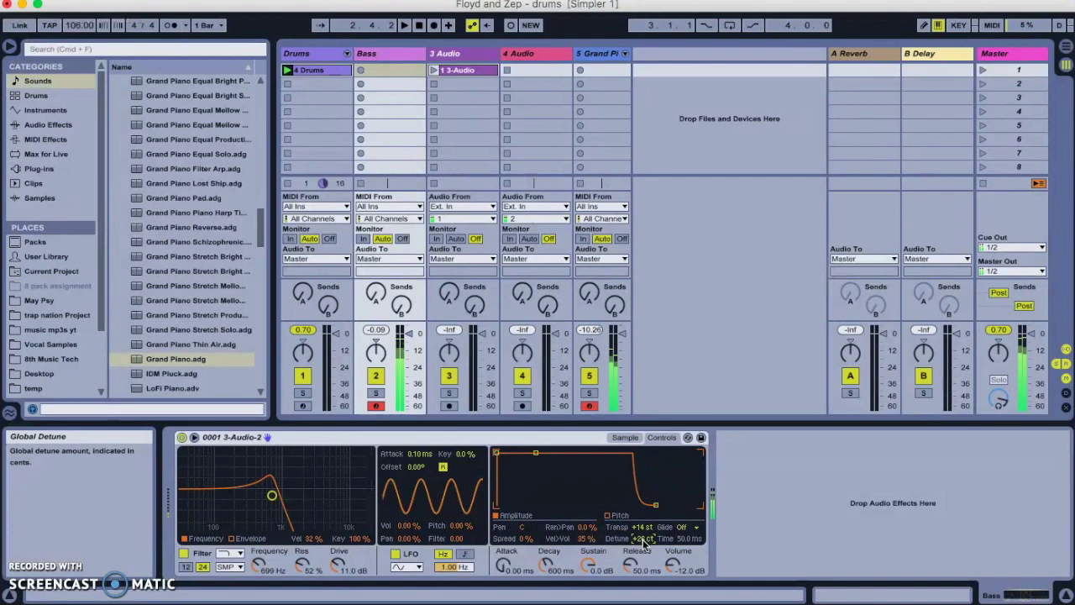
click(566, 487)
click(375, 406)
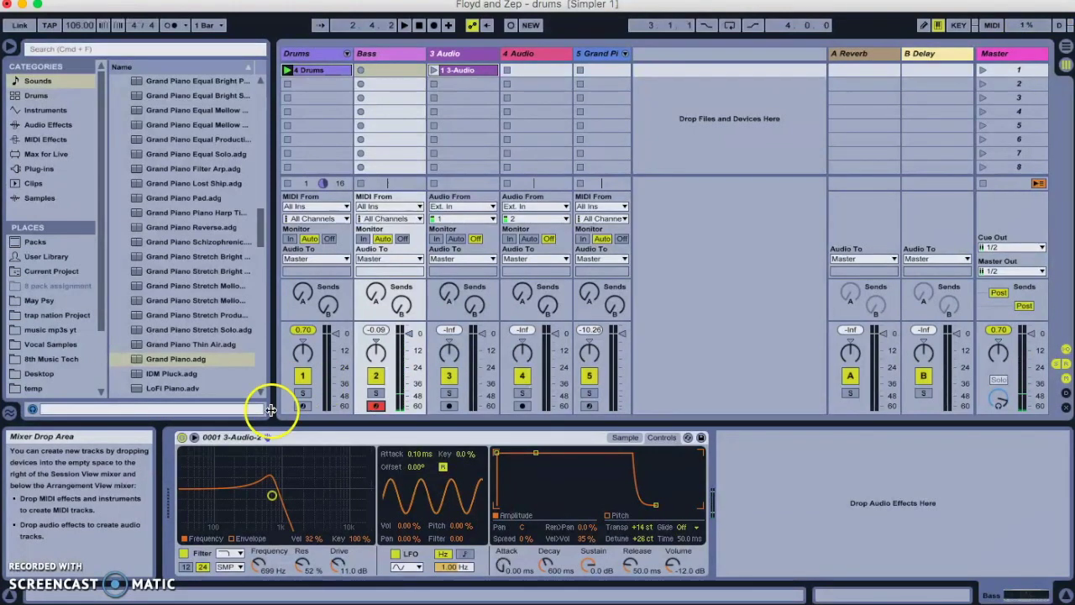
Set the Bass filter's cutoff to about 1.14 kHz and its resonance to 46%, and audition the sound.
drag(257, 507, 286, 501)
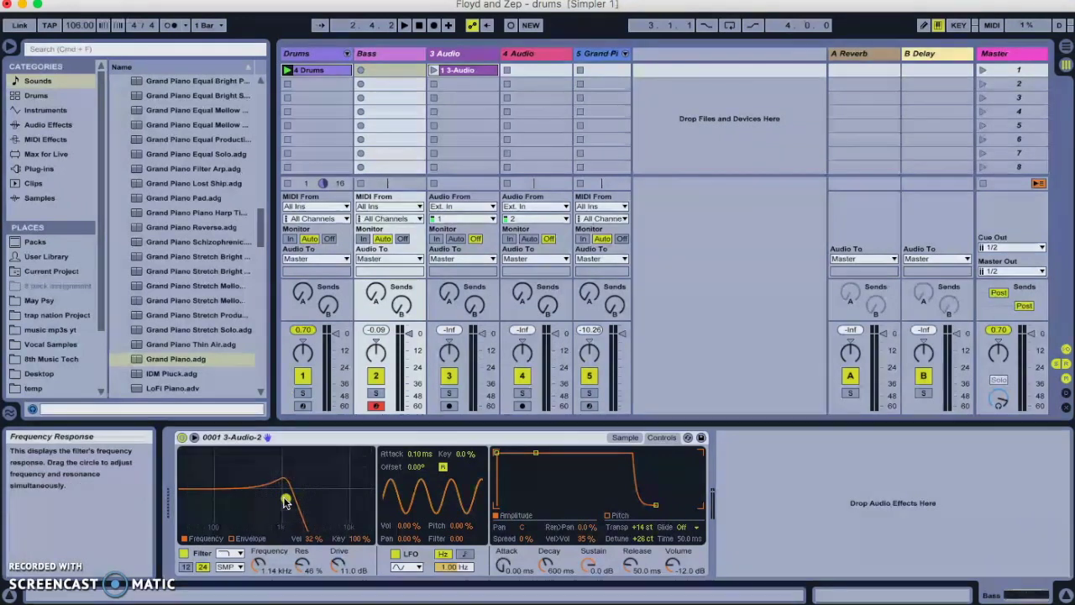
key(a)
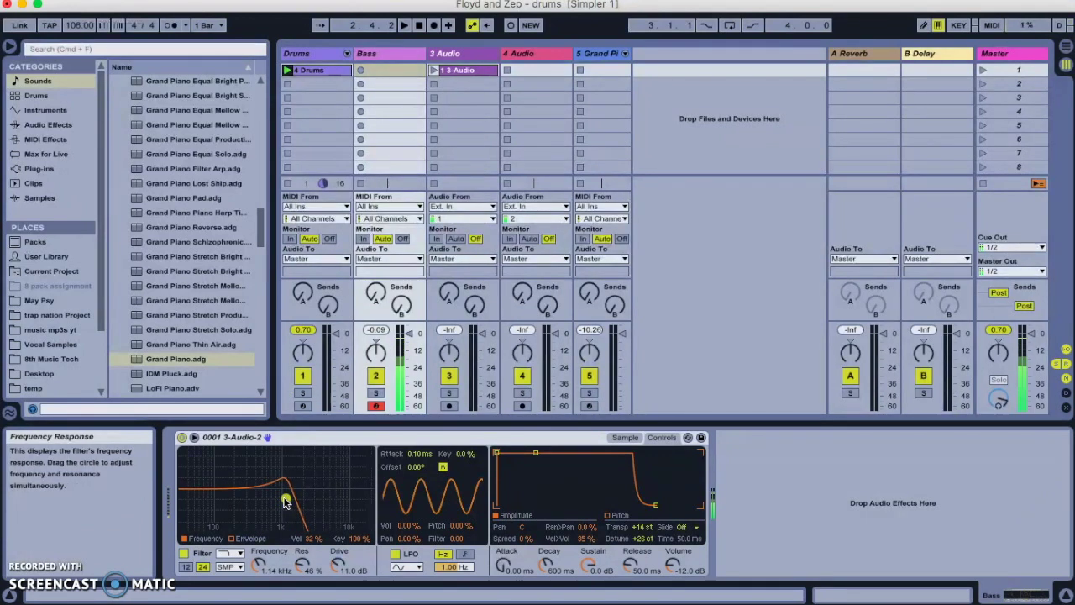
click(285, 501)
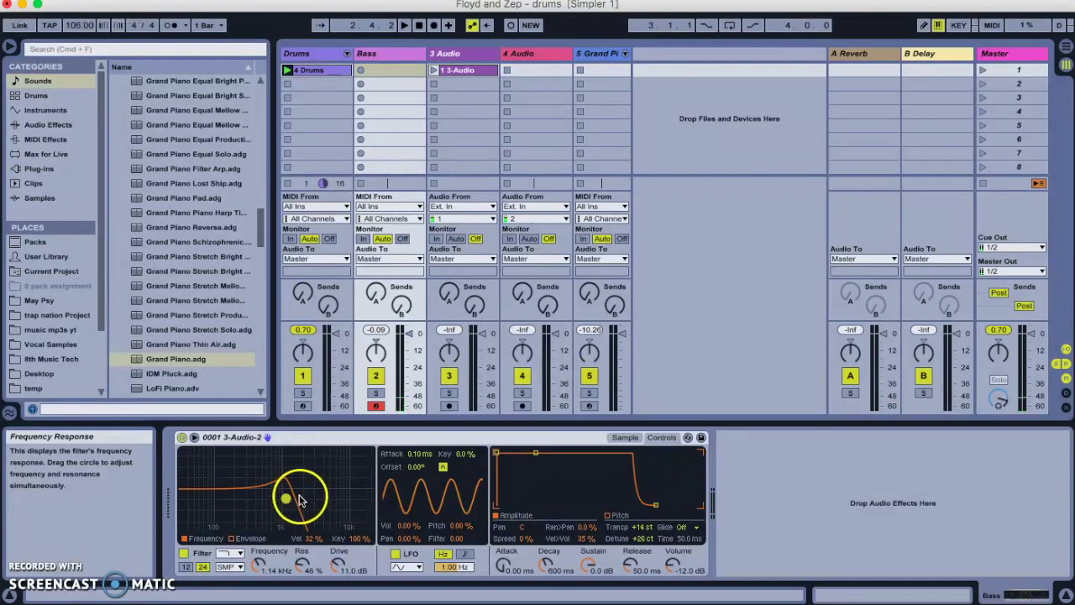
Show the Simpler sample and compare its sound with warping on and off, leaving Warp off.
click(626, 436)
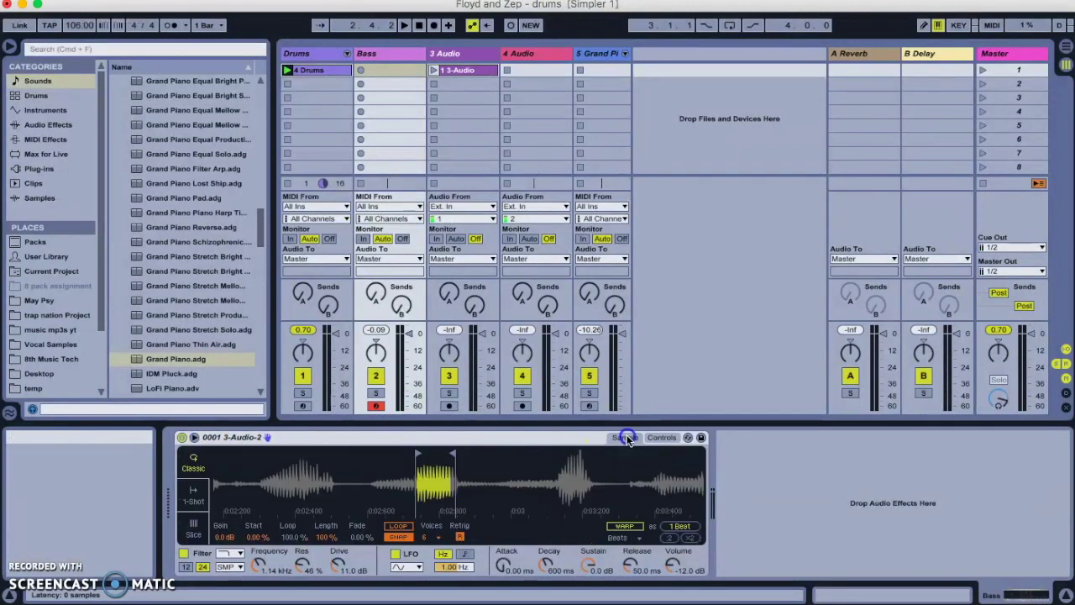
click(619, 527)
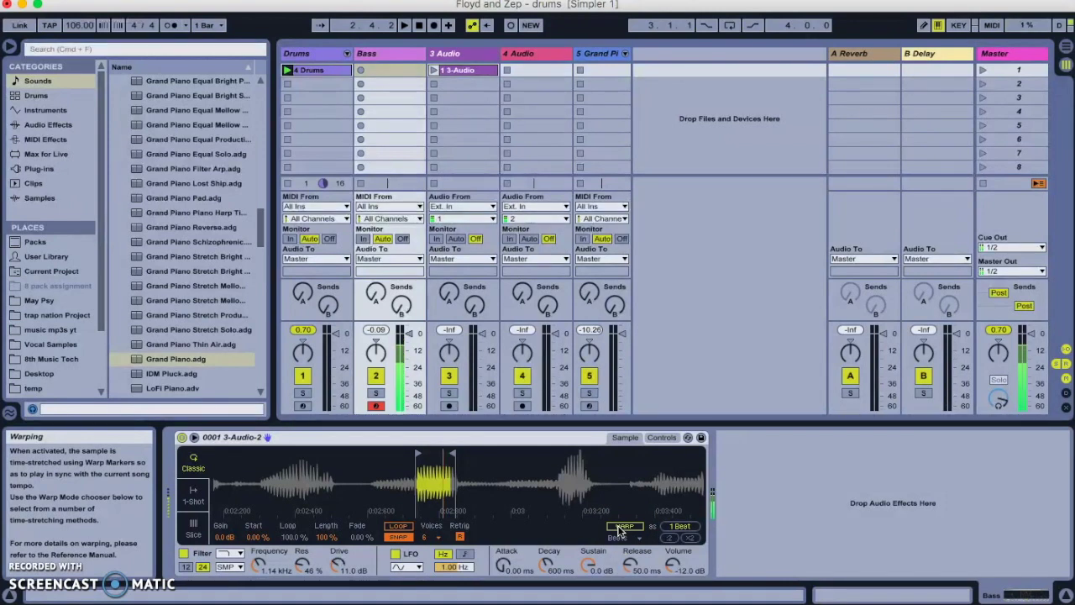
click(619, 528)
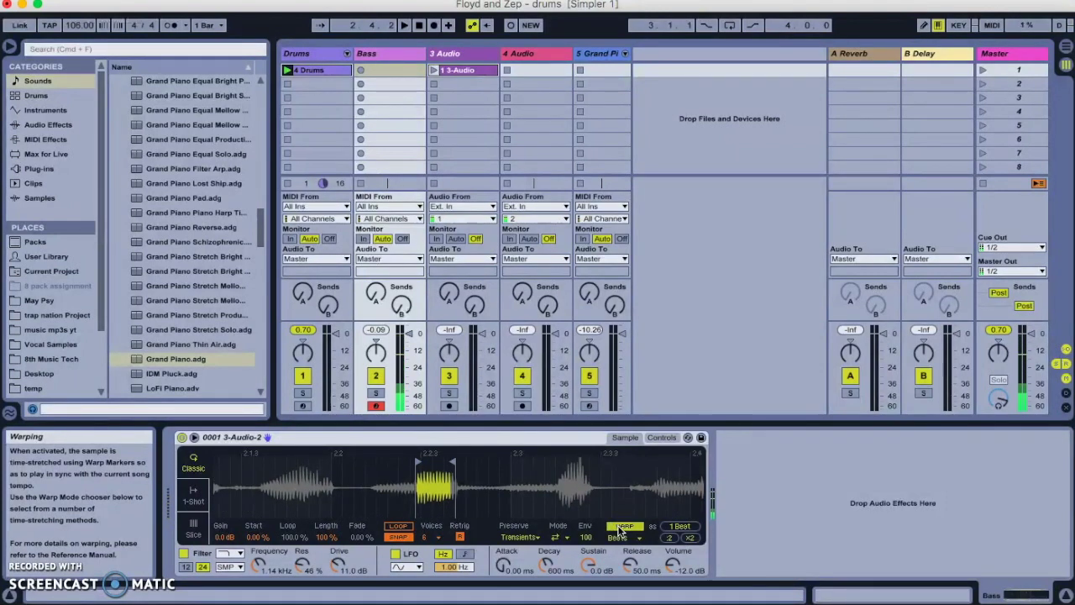
click(619, 527)
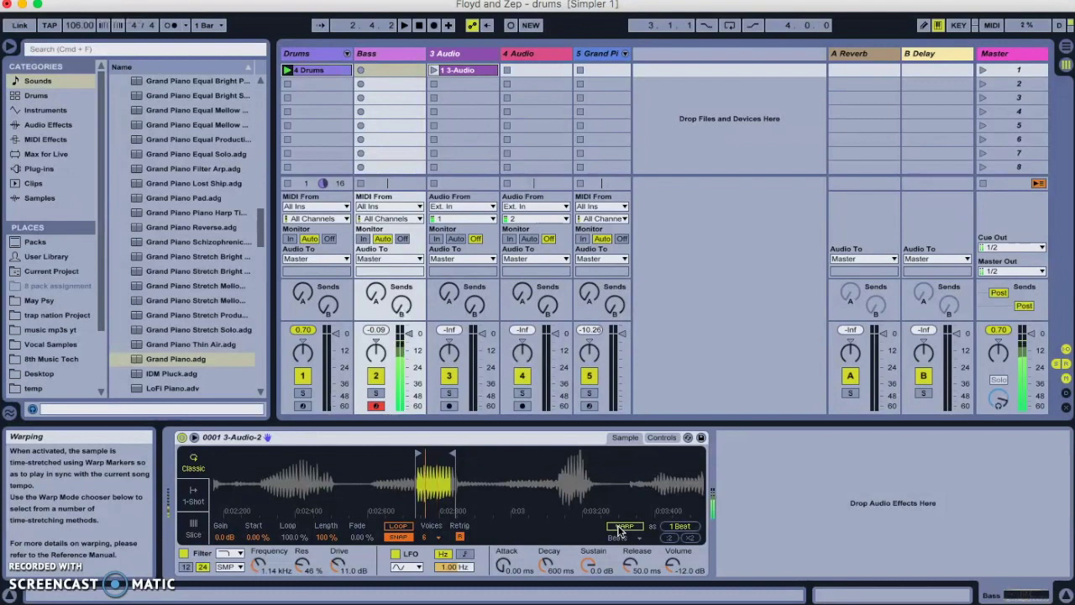
Zoom in on the selected vocal region, turn on looping for it and audition the looped note.
click(401, 527)
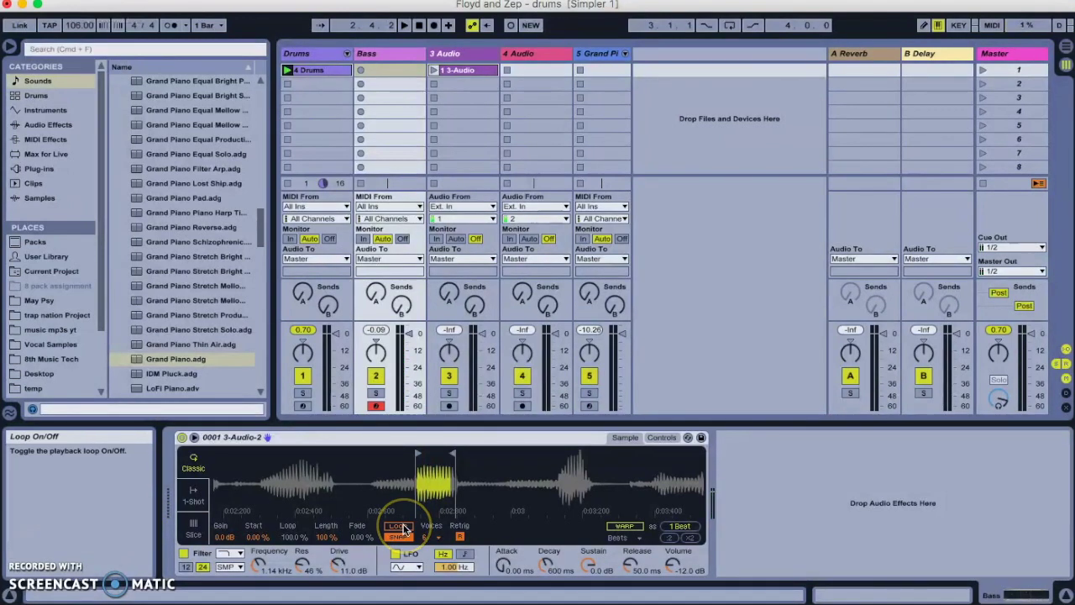
click(400, 528)
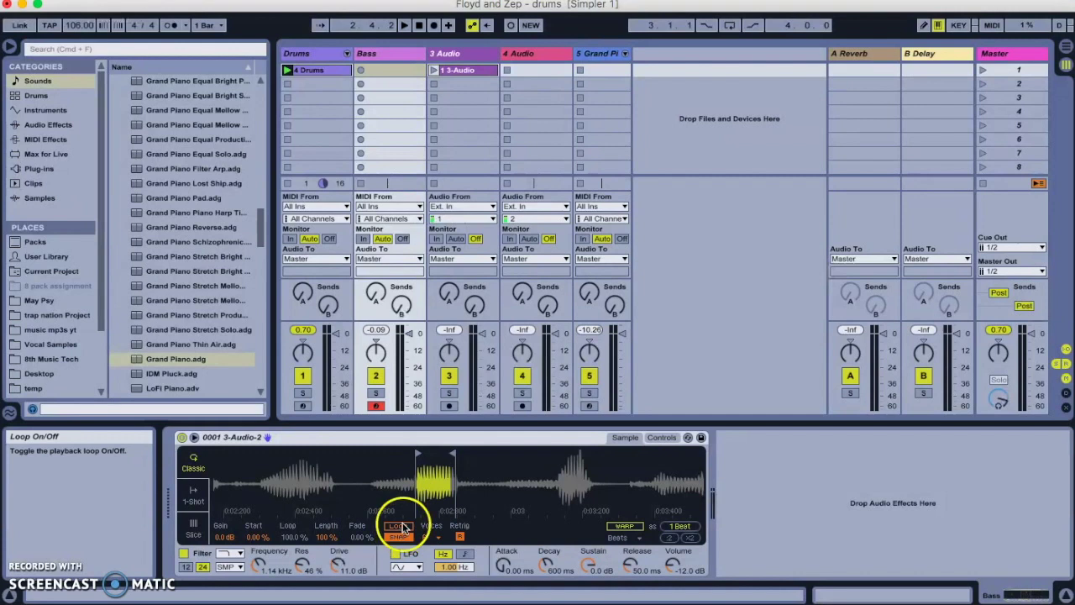
drag(431, 452, 434, 461)
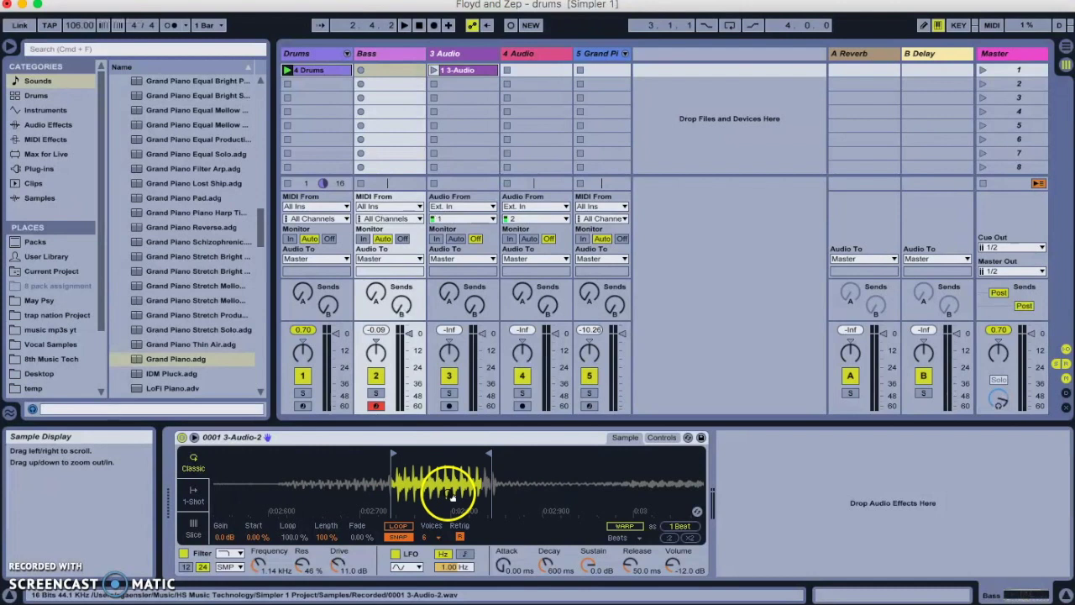
click(400, 529)
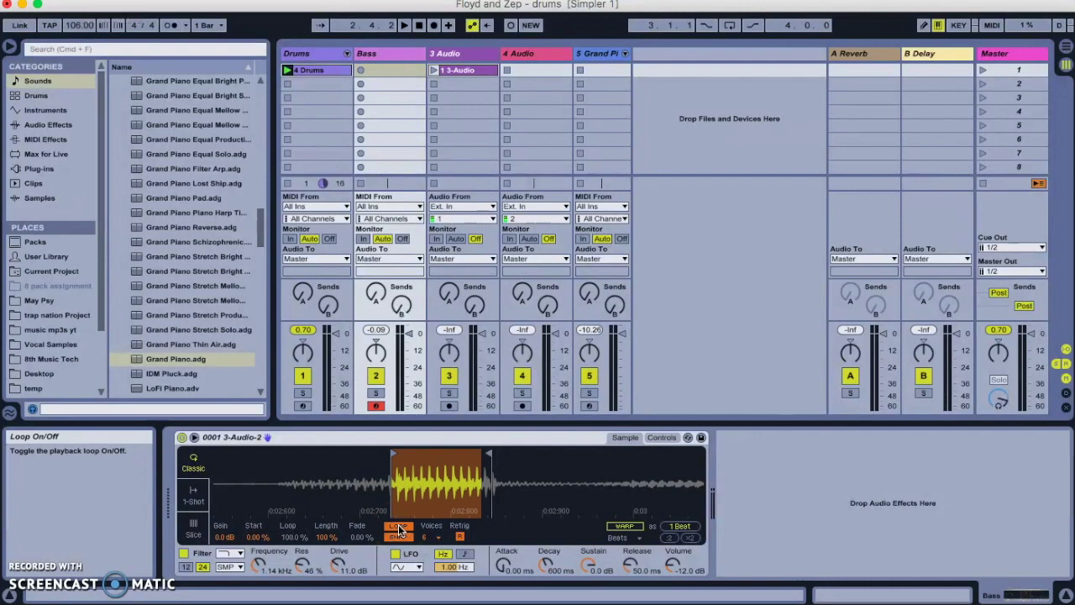
key(a)
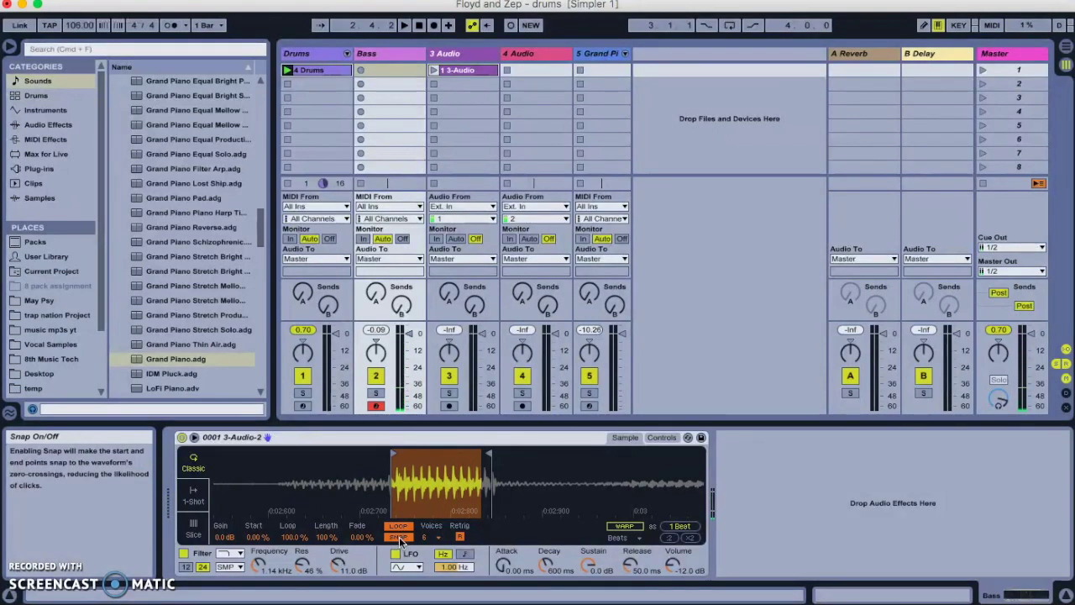
Compare the looped sample with Snap on and off, leaving Snap off.
click(399, 538)
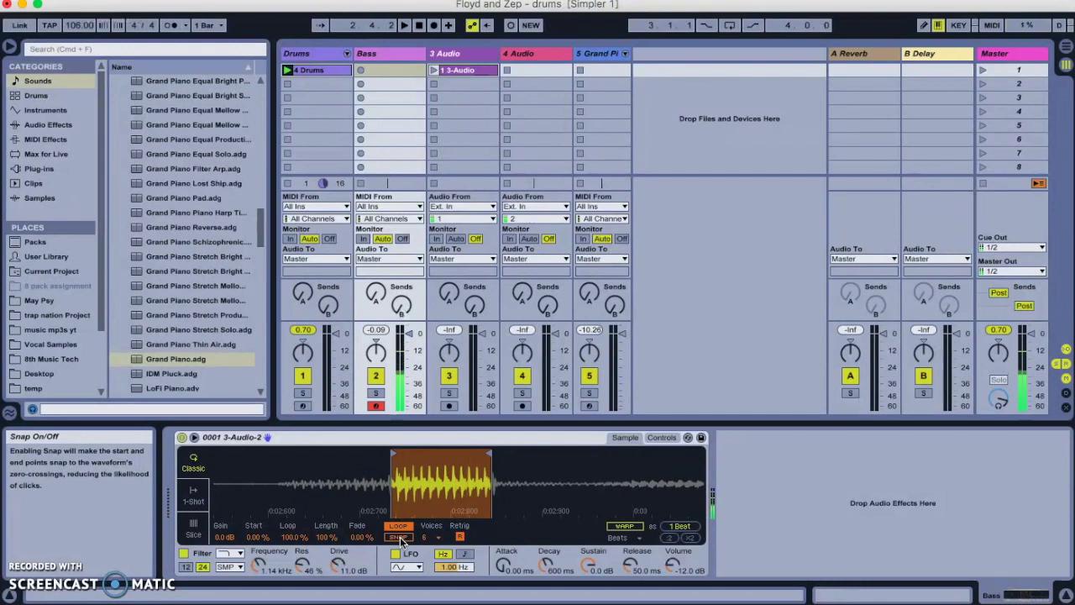
click(399, 537)
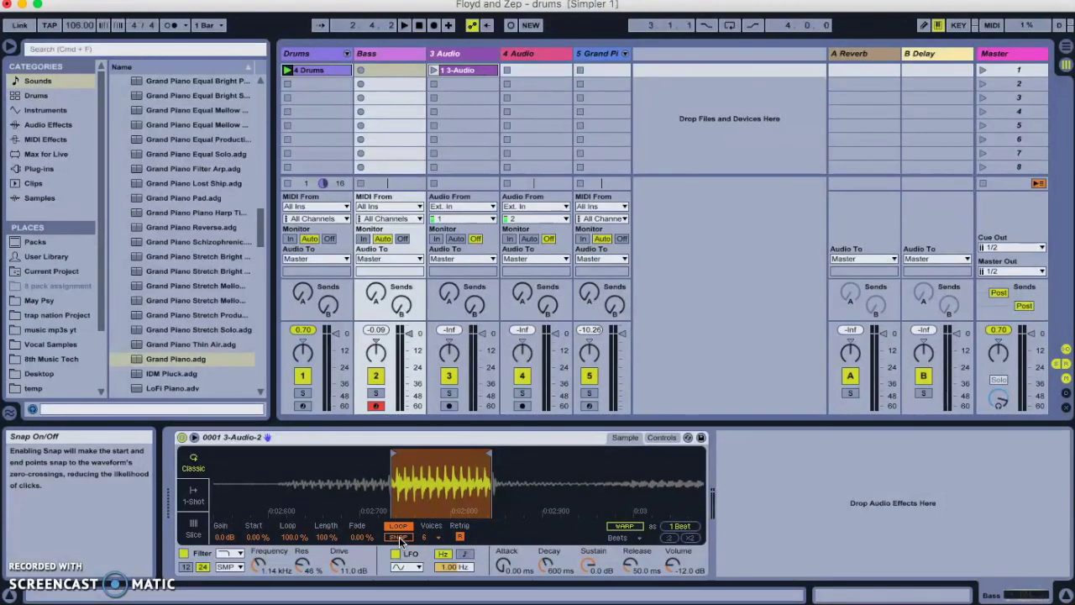
click(399, 537)
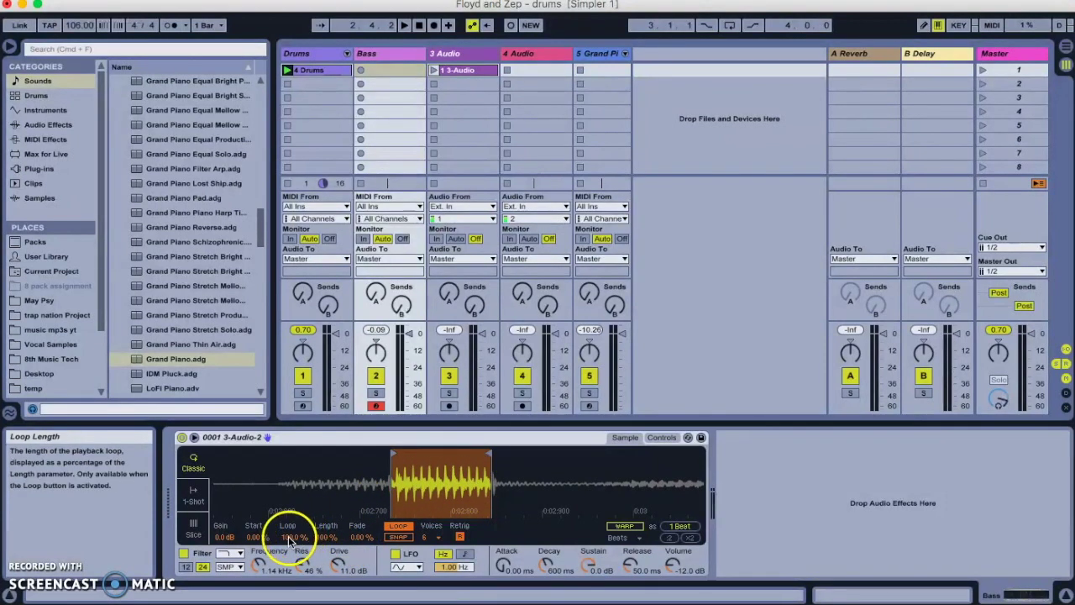
Shorten the sample's loop length to 46.9% and inspect the looped part of the waveform.
drag(288, 535, 289, 536)
drag(446, 458, 447, 458)
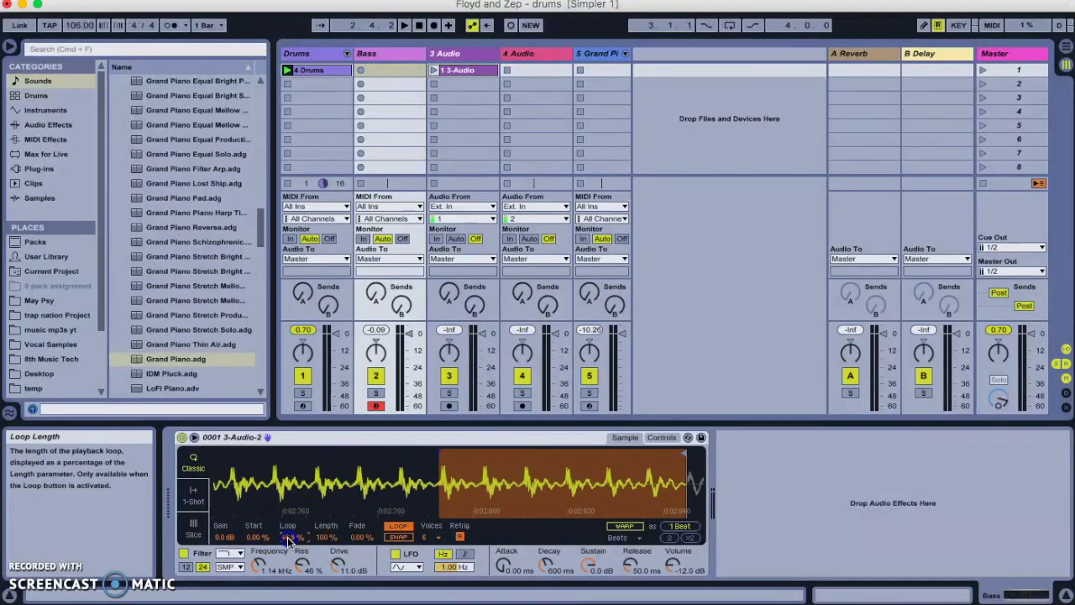
drag(288, 537, 288, 537)
drag(365, 460, 367, 461)
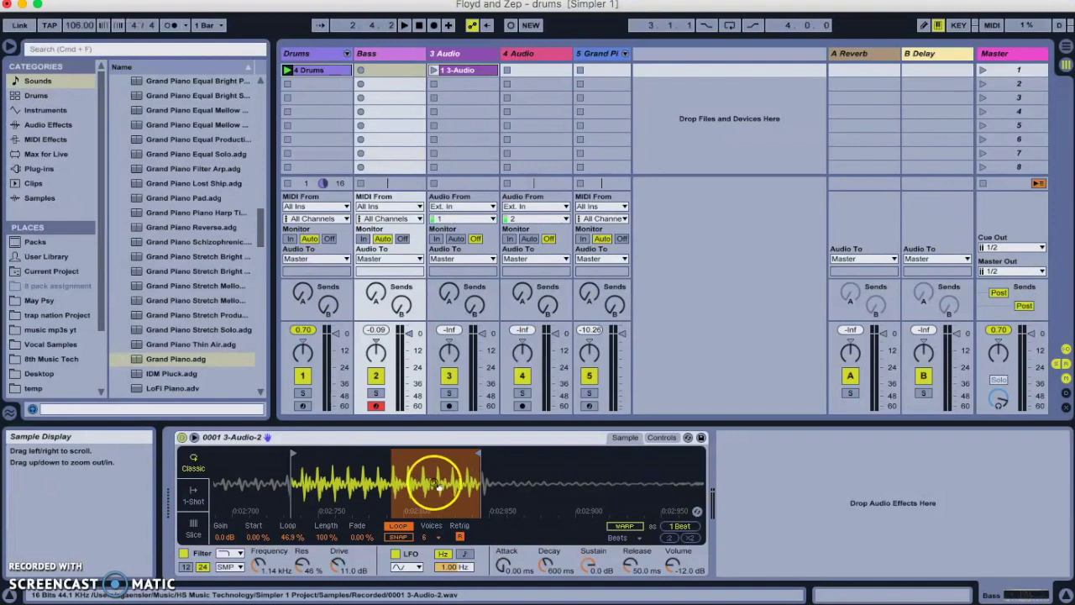
drag(437, 486, 436, 486)
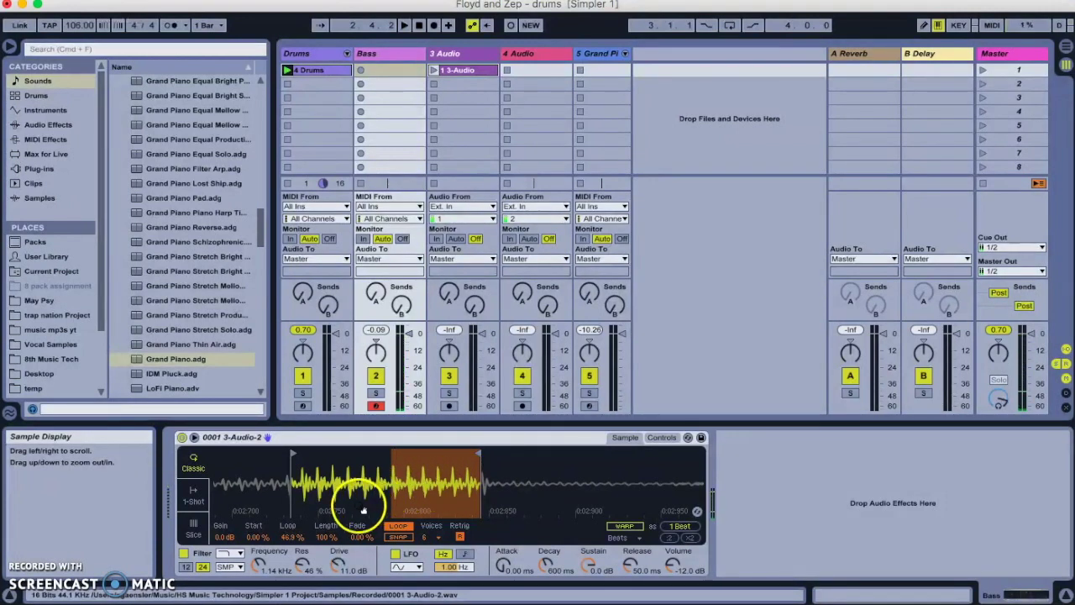
Turn Snap back on and set the sample length to 79.7%.
click(394, 538)
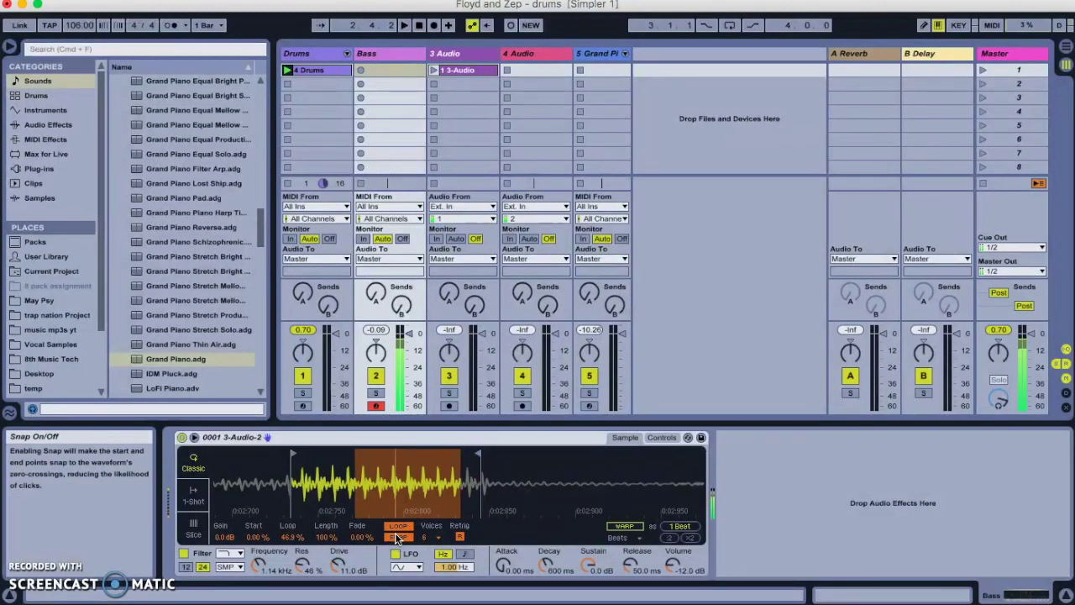
click(323, 536)
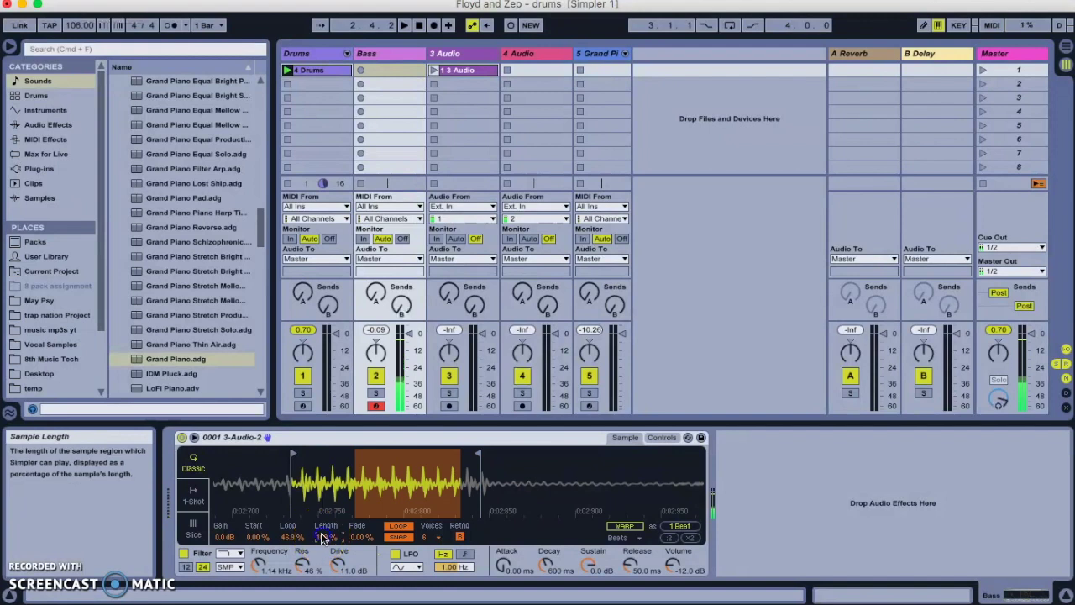
drag(322, 537, 323, 553)
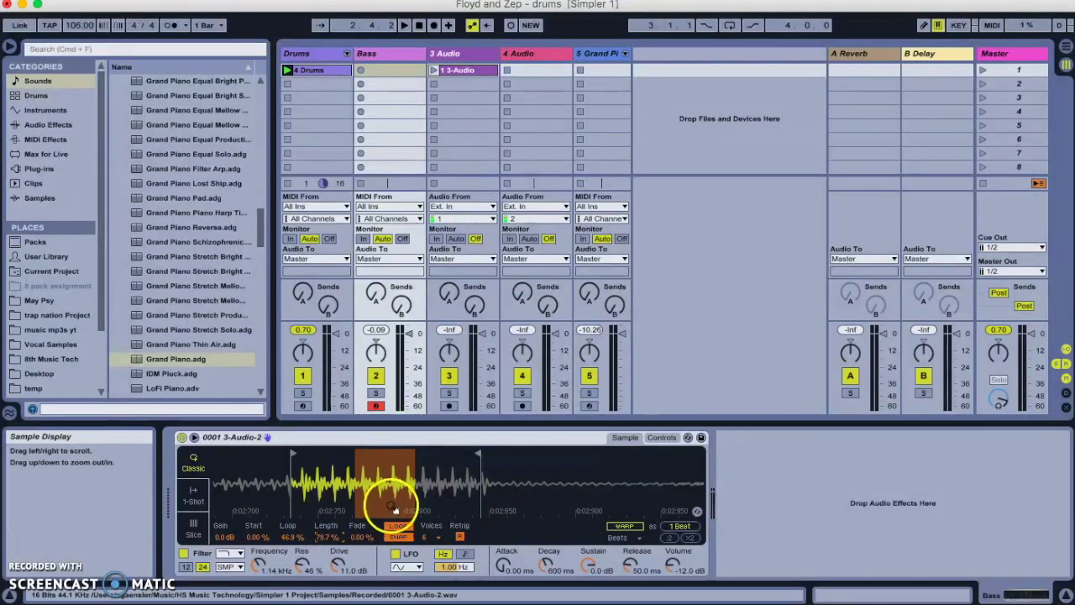
Show the filter envelope in Simpler's controls and try out its amount and attack handle.
click(662, 437)
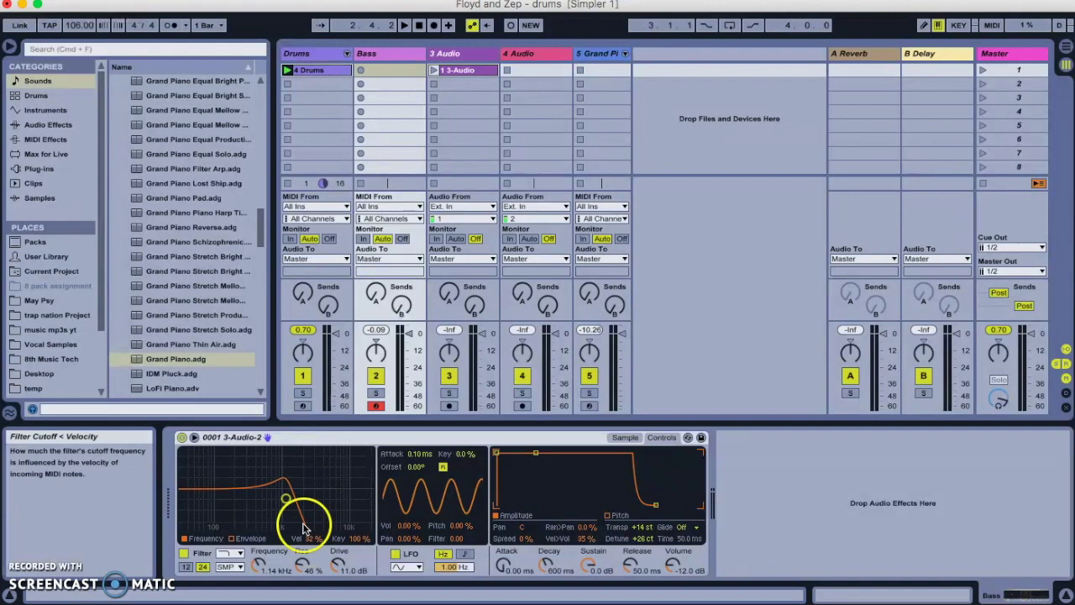
click(231, 538)
drag(230, 487, 183, 471)
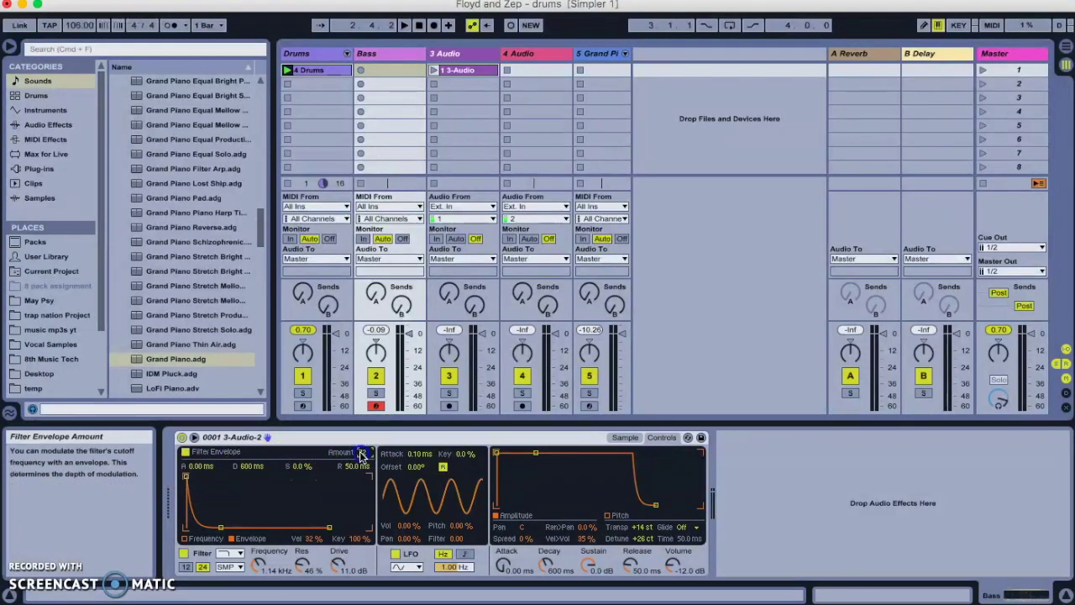
mouse_move(361, 456)
mouse_down()
mouse_move(350, 501)
mouse_move(361, 456)
mouse_up()
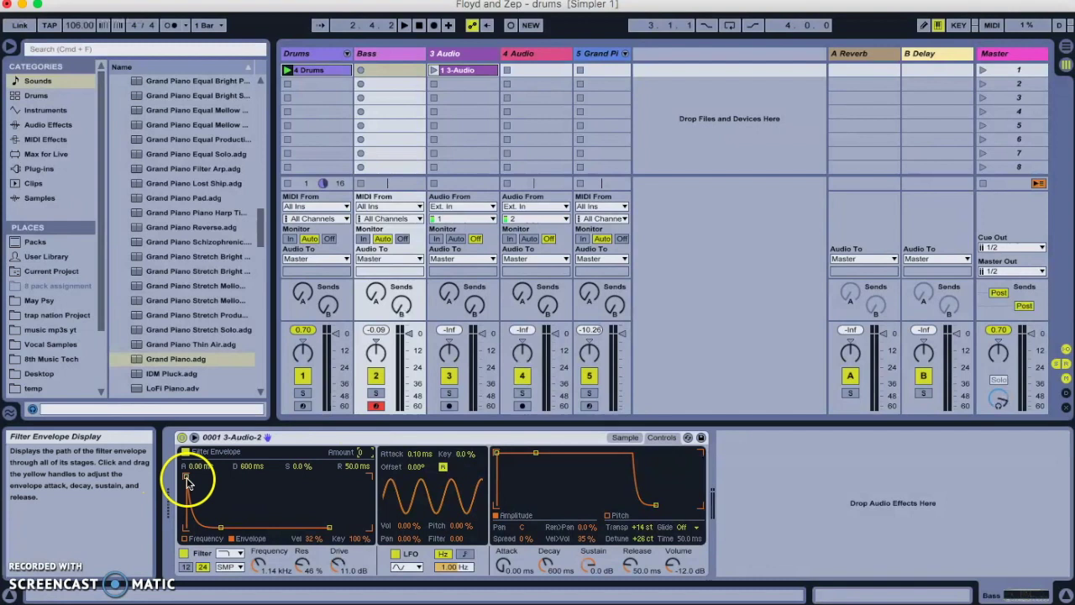
drag(186, 478, 185, 479)
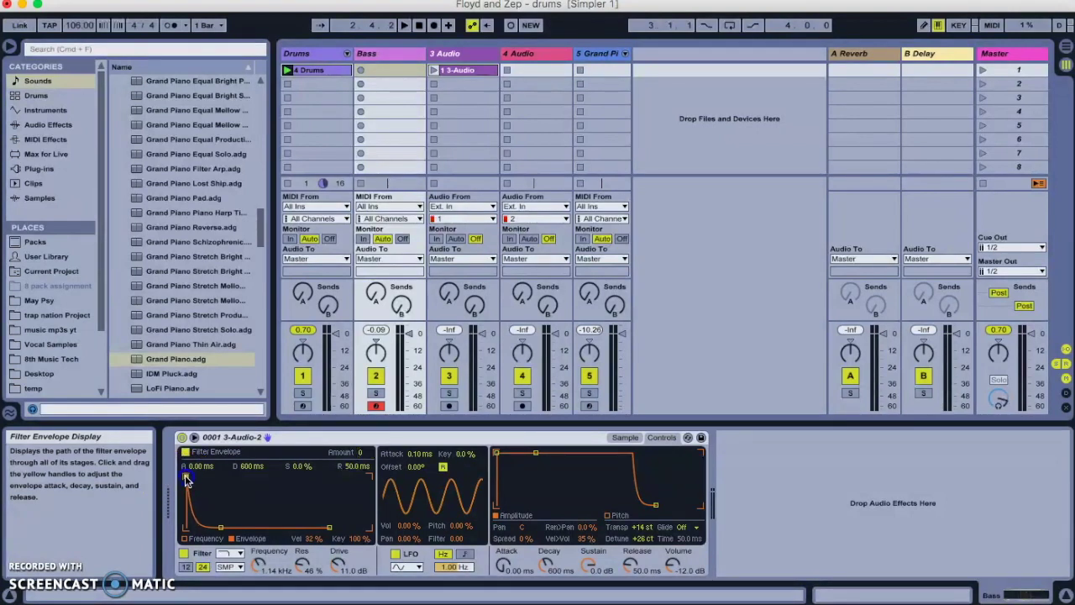
View the filter's frequency response, return to its envelope, and try an attack time of 105 ms.
click(185, 539)
drag(258, 568, 258, 568)
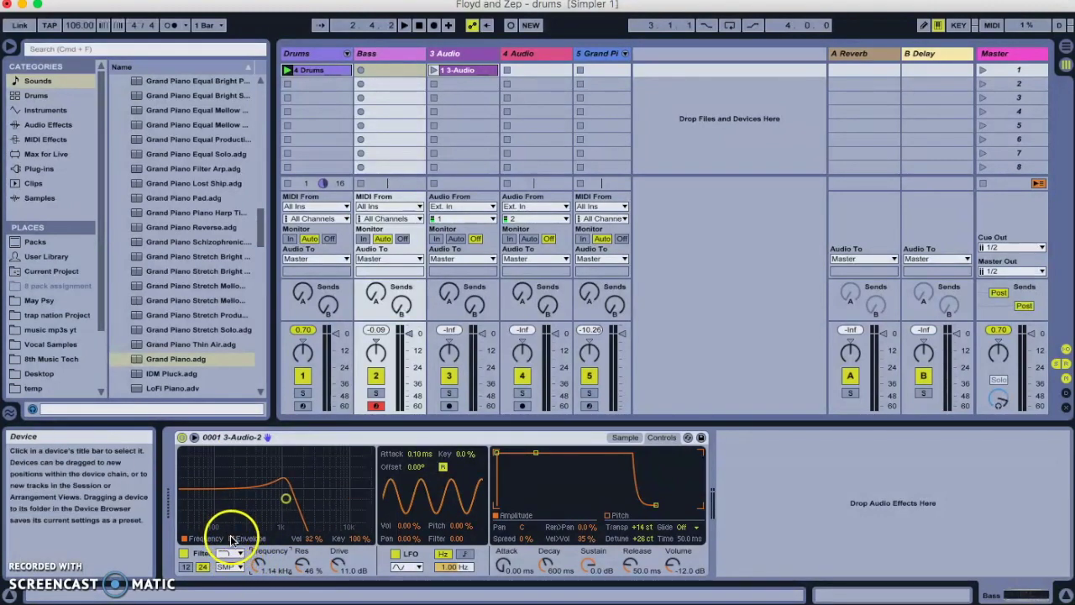
click(232, 539)
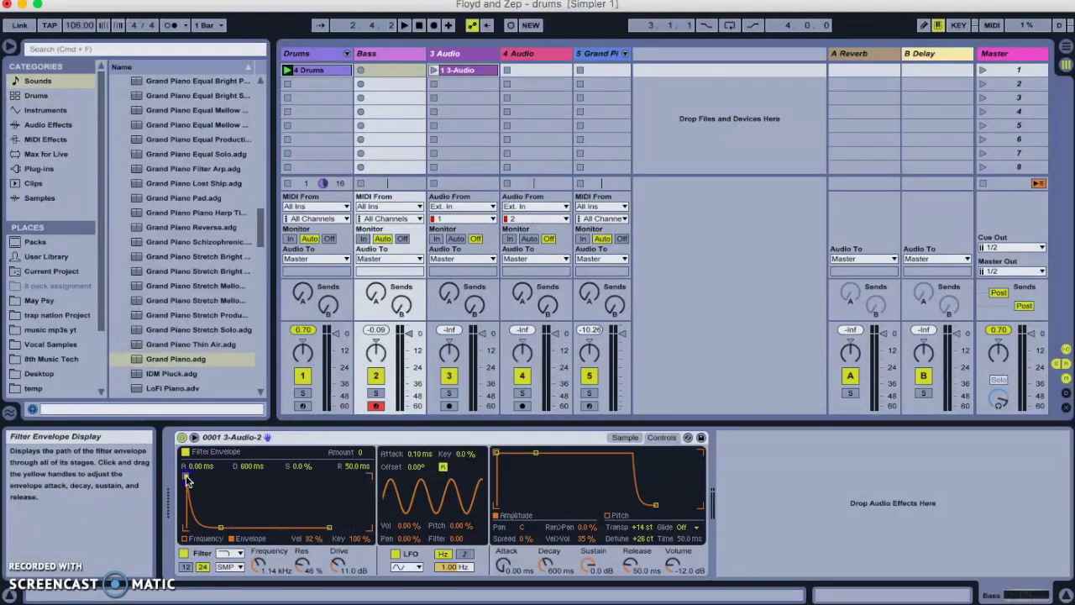
drag(187, 477, 207, 481)
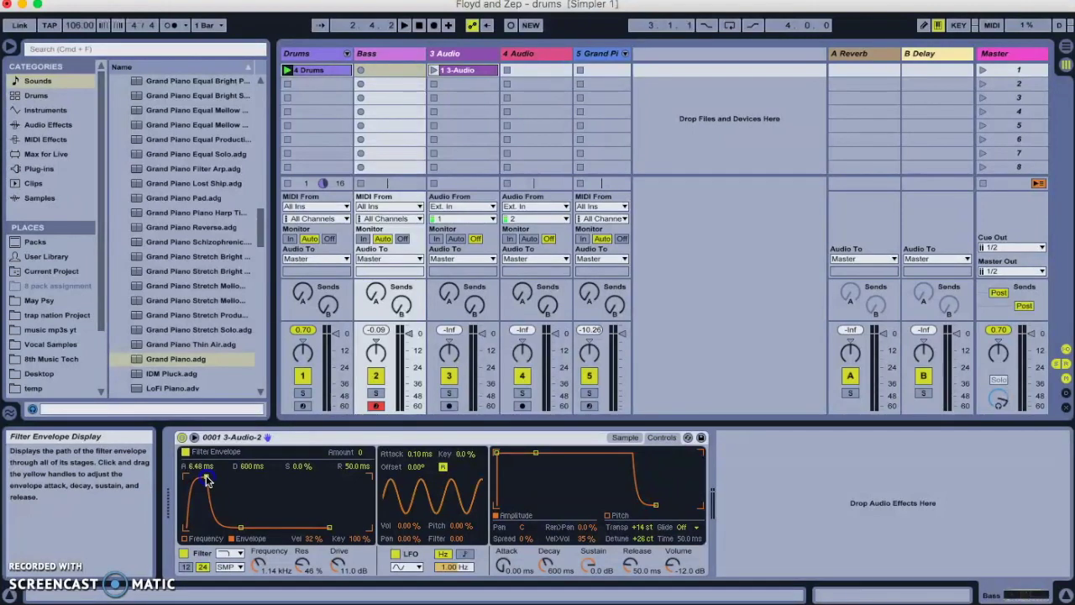
drag(207, 480, 222, 481)
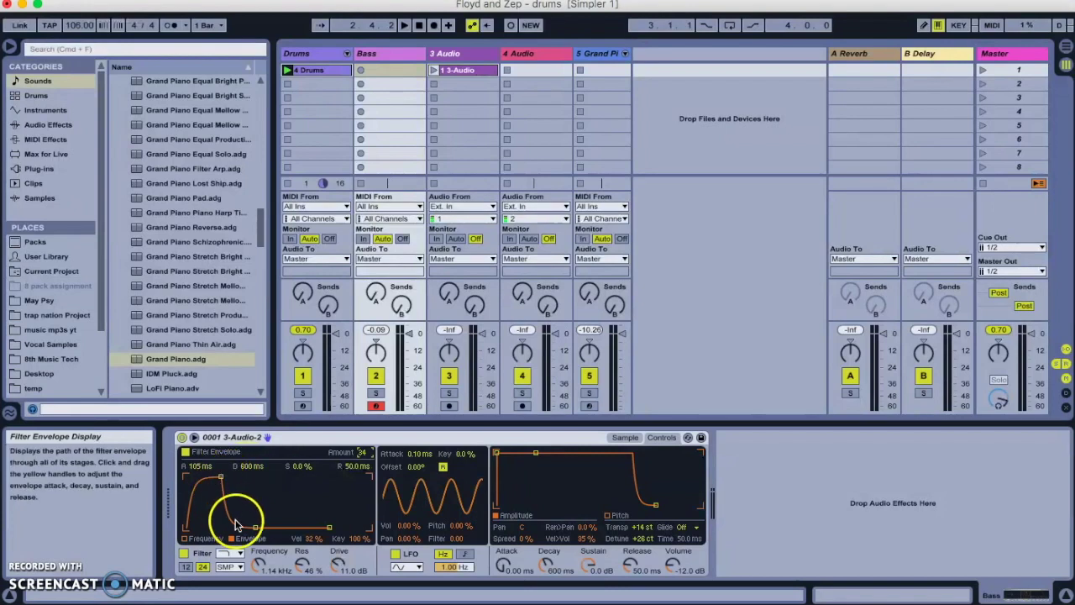
Set the filter envelope amount to 29 and adjust its attack time by ear to 485 ms.
click(358, 451)
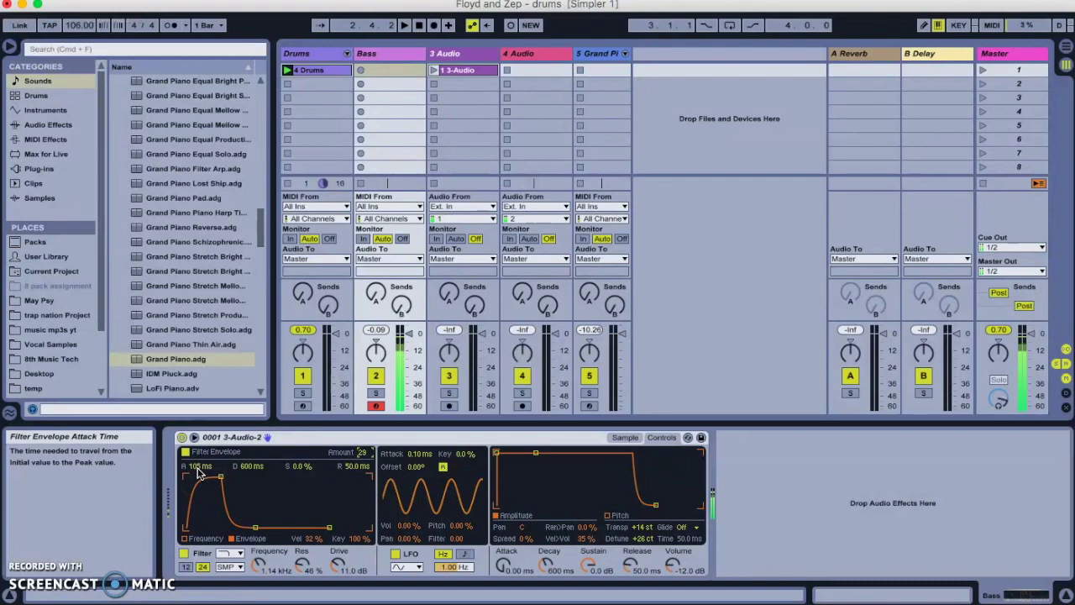
scroll(199, 473, up, 5)
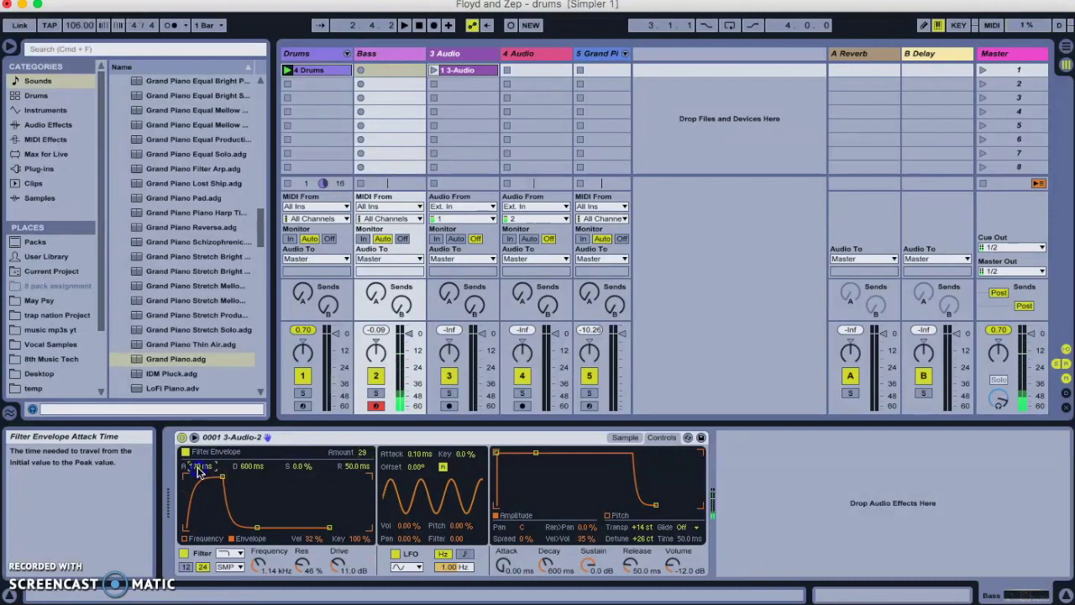
scroll(199, 473, up, 3)
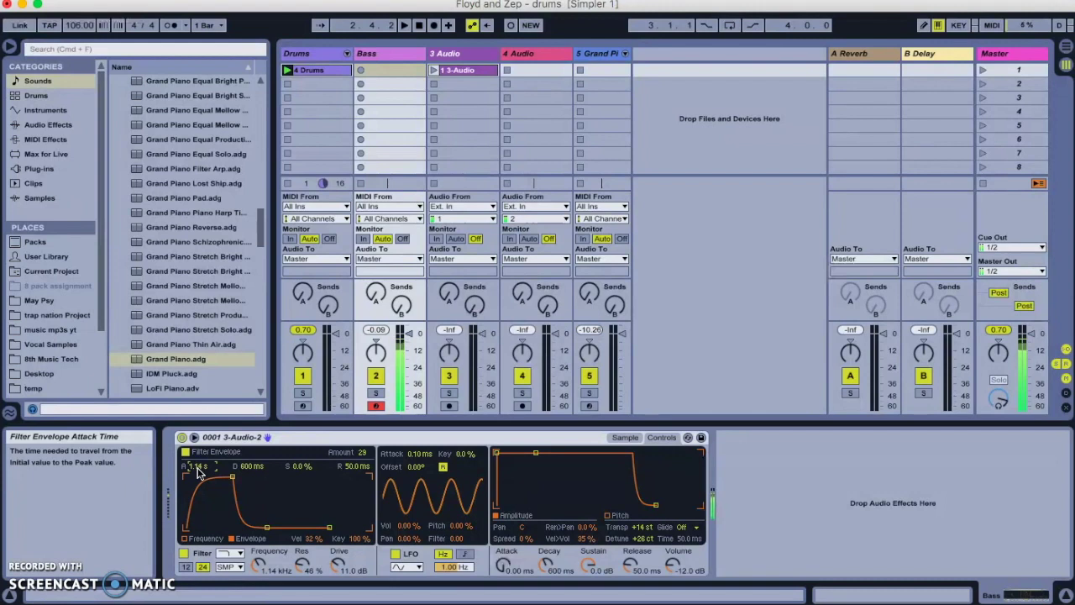
scroll(199, 472, up, 4)
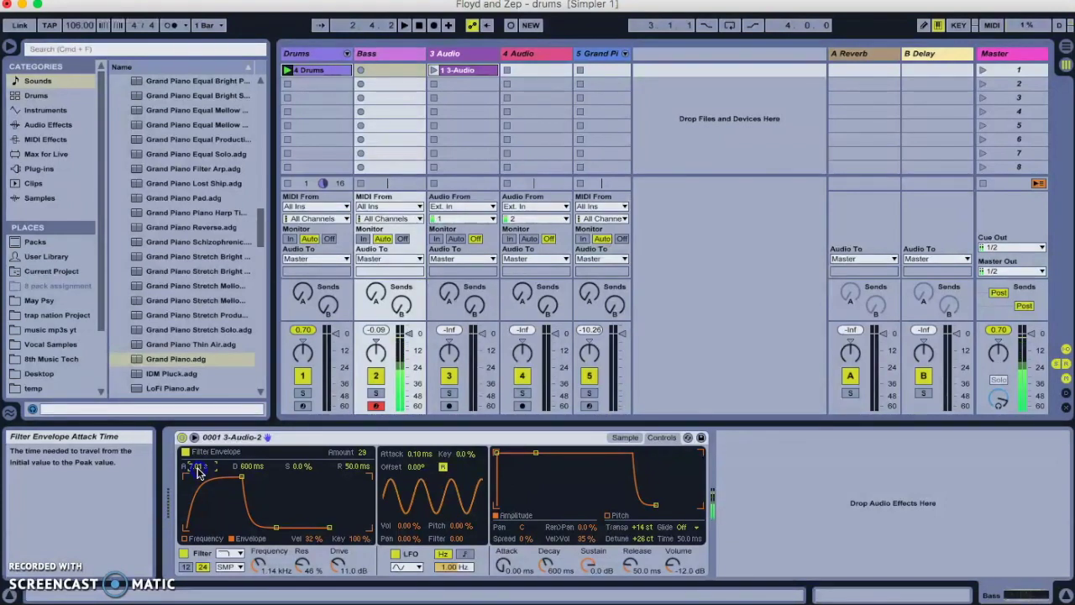
drag(197, 469, 198, 474)
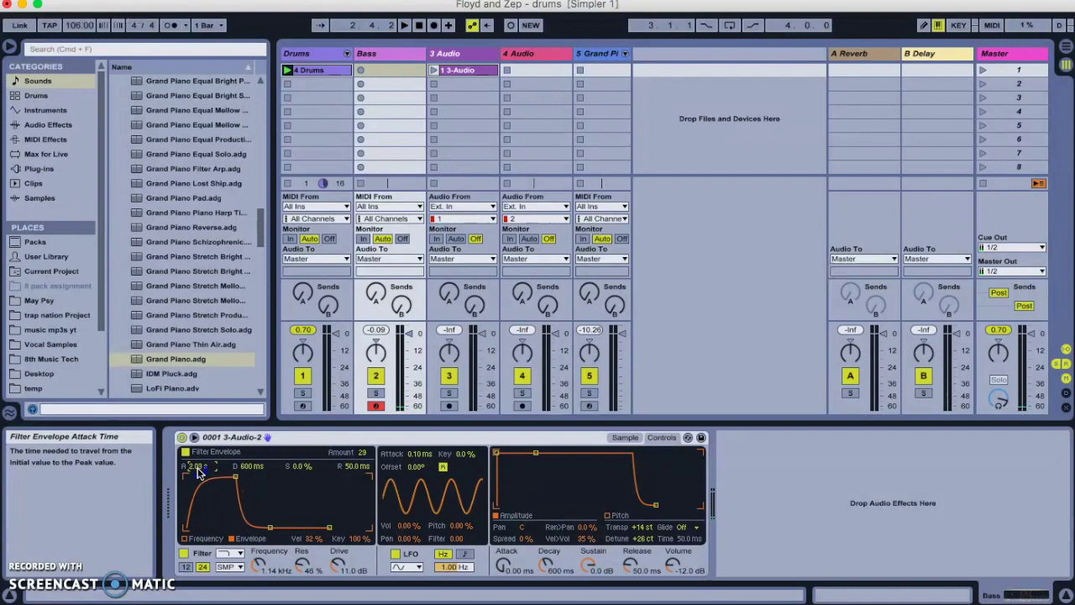
scroll(198, 472, down, 3)
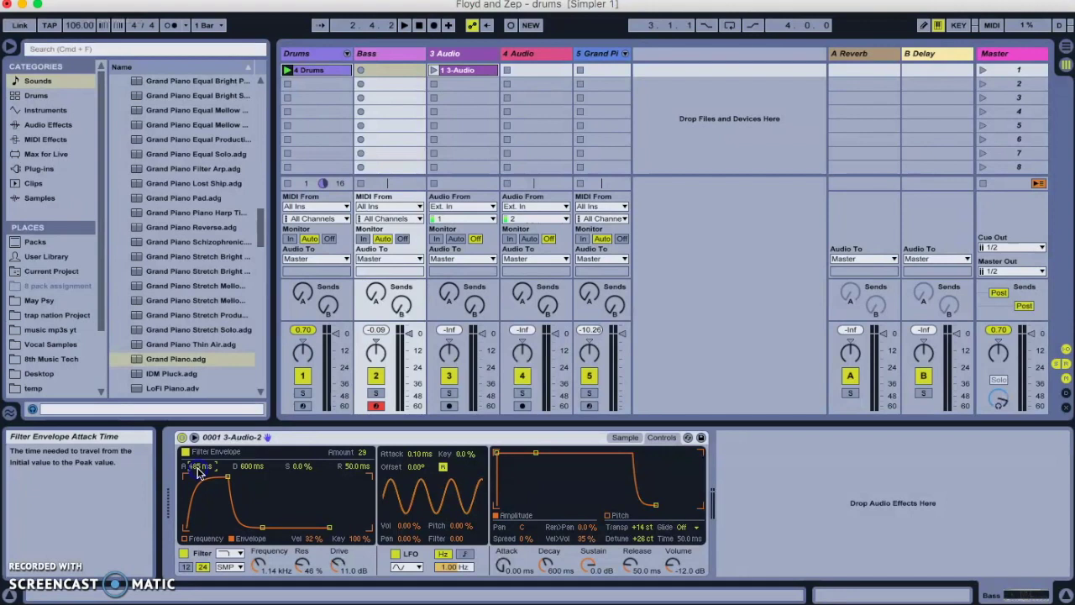
click(242, 504)
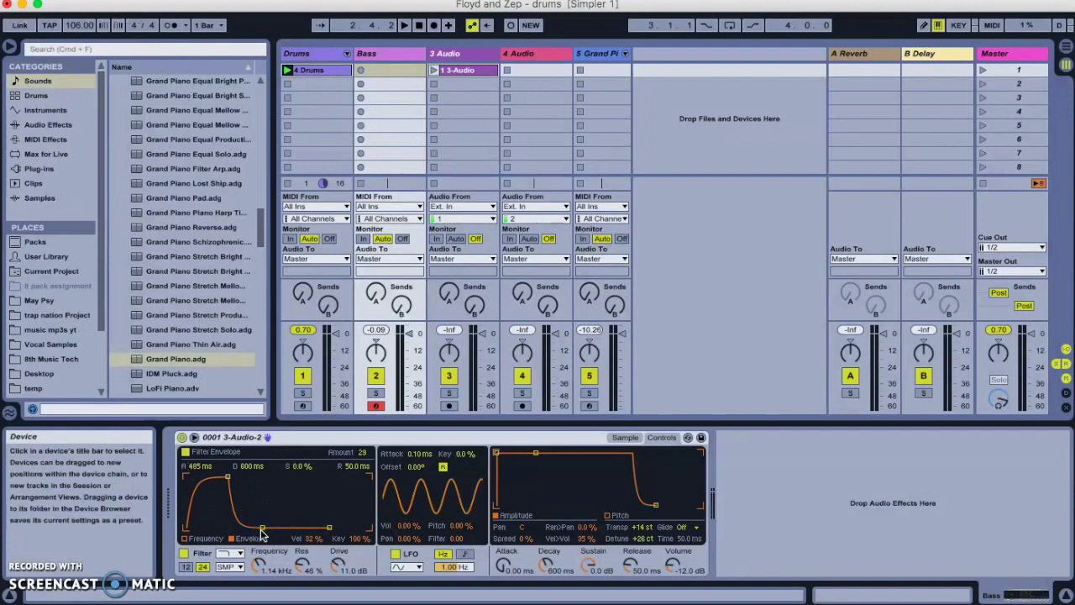
Try high and low sustain levels on the filter envelope, settling on 65.2 ms decay and 3.0% sustain.
drag(262, 530, 265, 507)
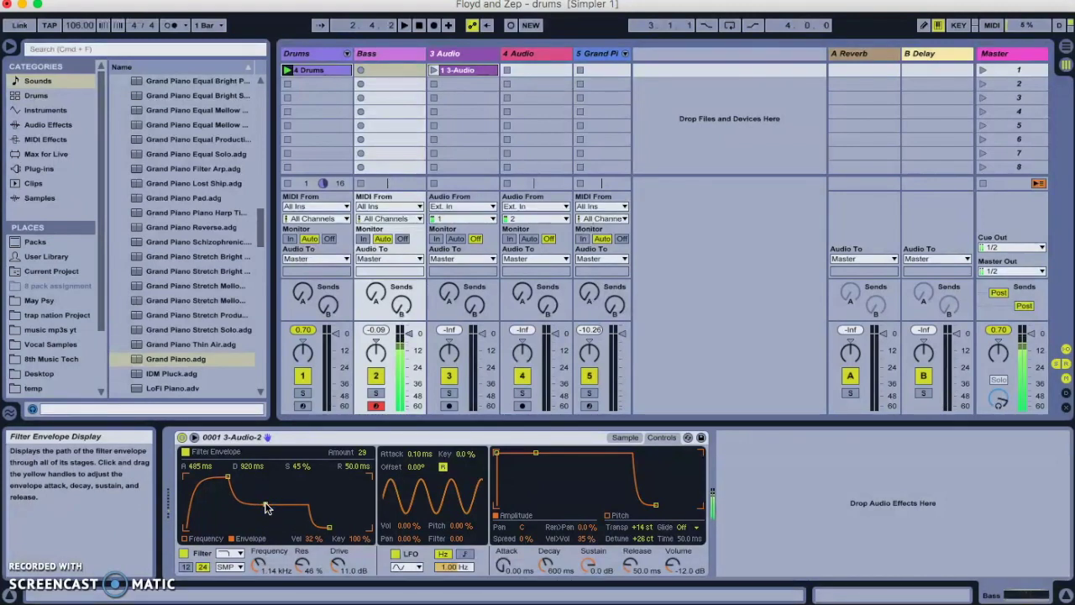
drag(266, 507, 264, 531)
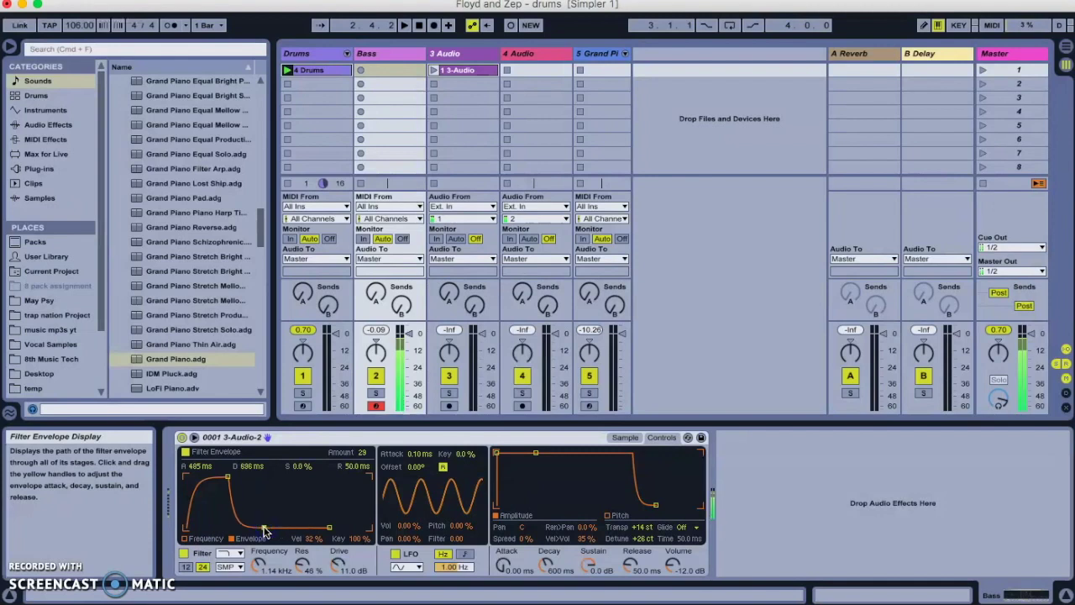
drag(263, 530, 257, 492)
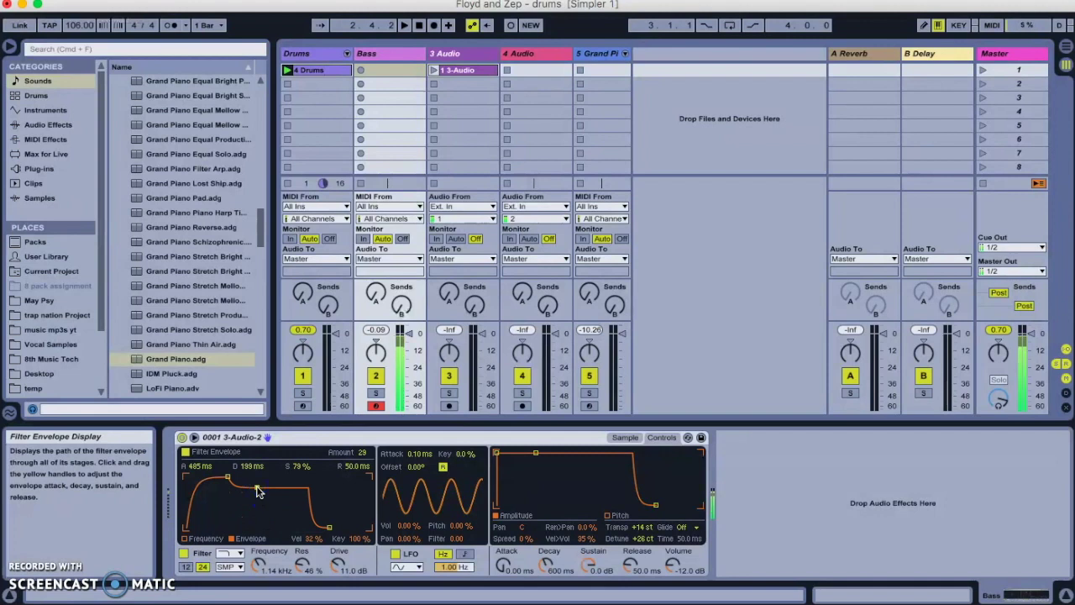
drag(258, 492, 251, 529)
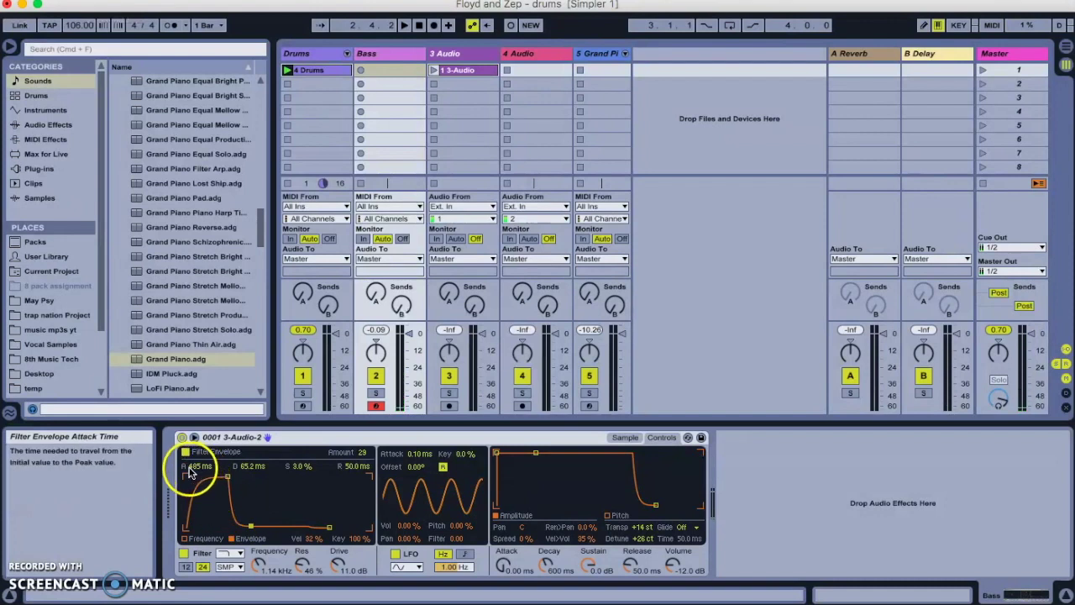
Try a negative filter envelope amount of -32, viewing the frequency response before returning to the envelope.
click(364, 454)
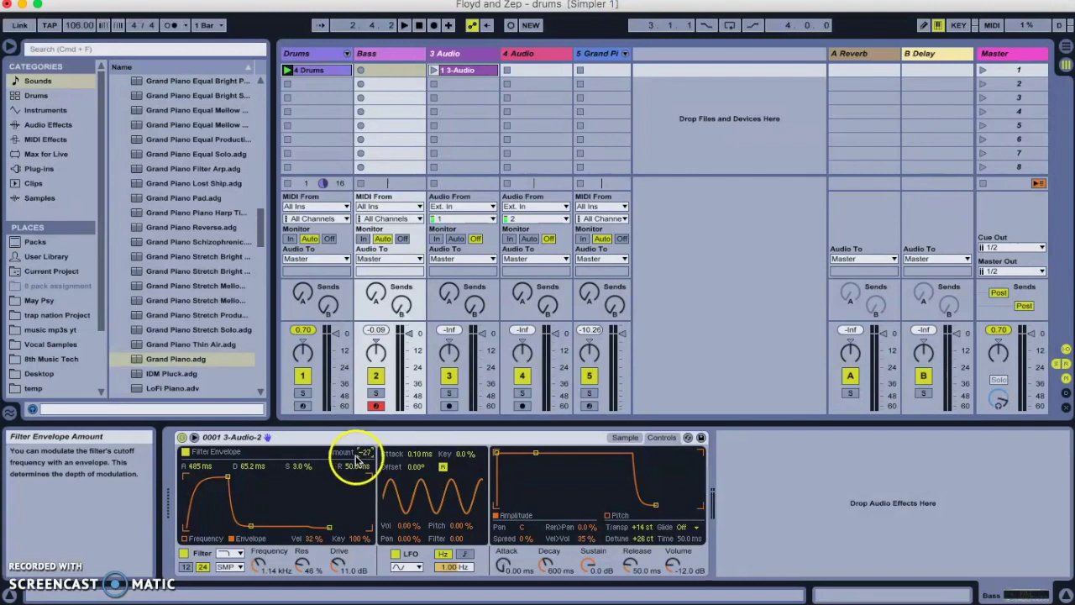
click(201, 538)
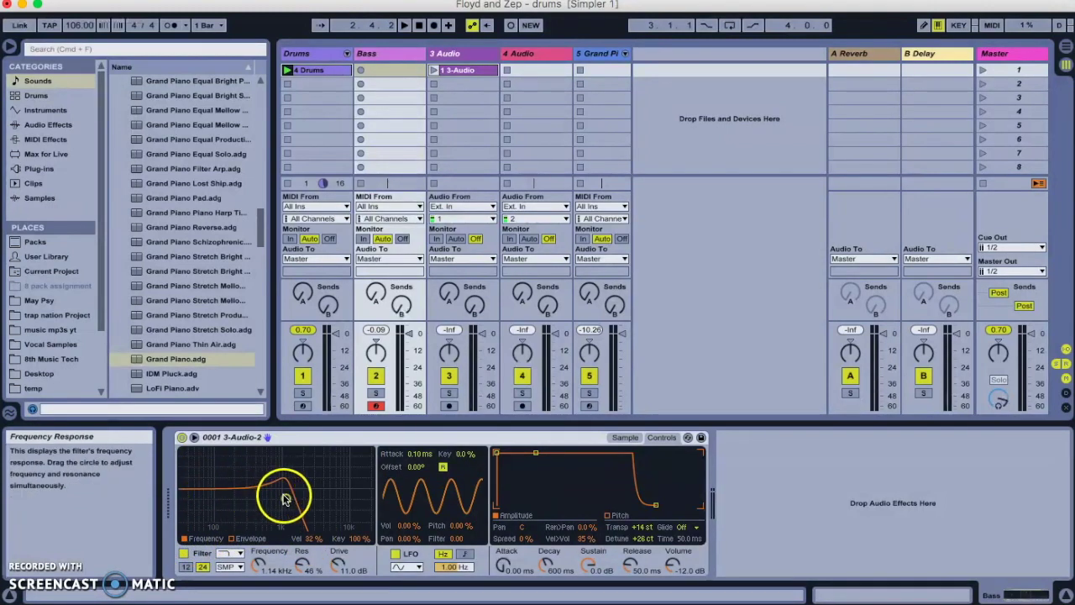
click(233, 539)
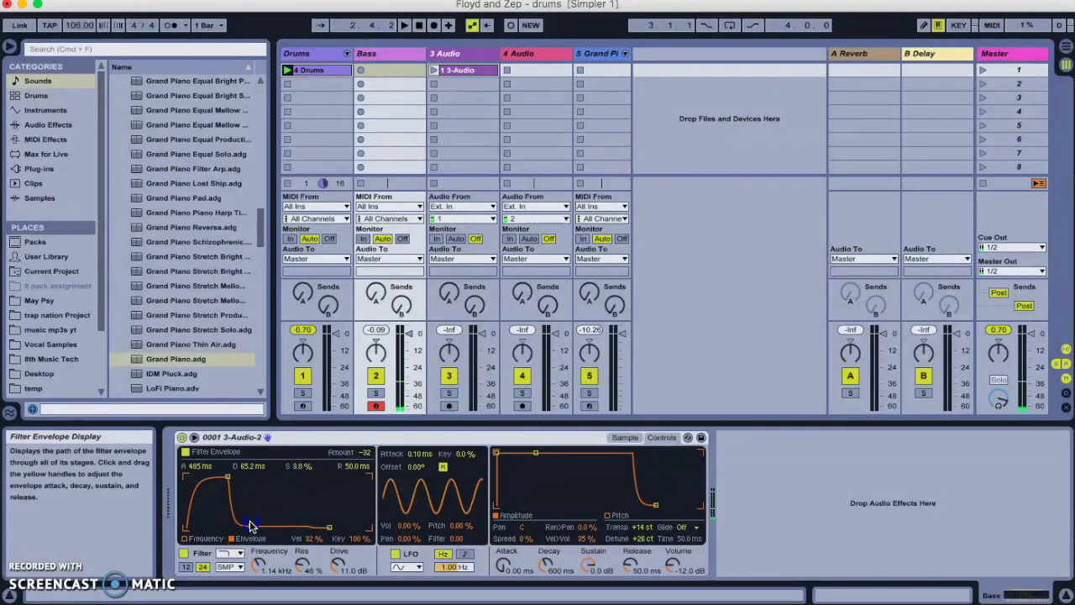
Try a high sustain, then set the filter envelope to 32.5 ms decay, 3.0% sustain and an amount of 30.
drag(252, 526, 246, 482)
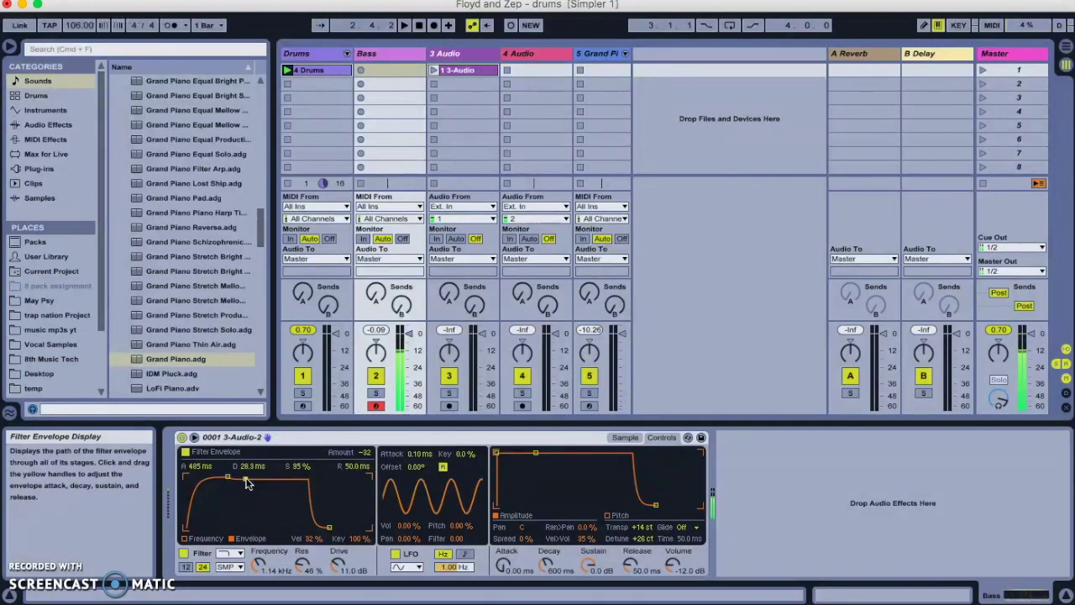
drag(246, 482, 249, 527)
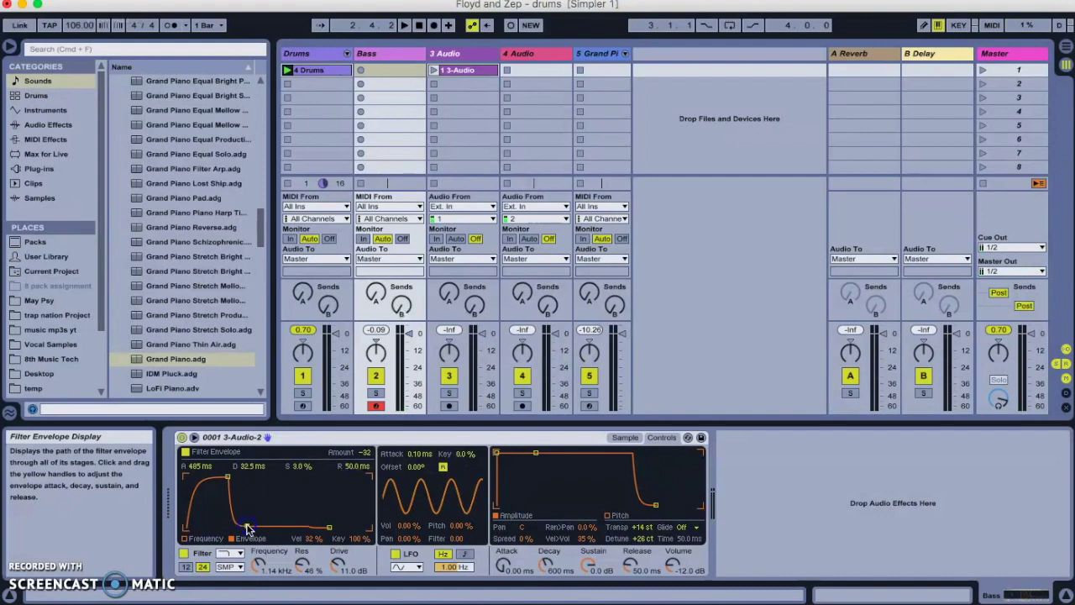
click(361, 452)
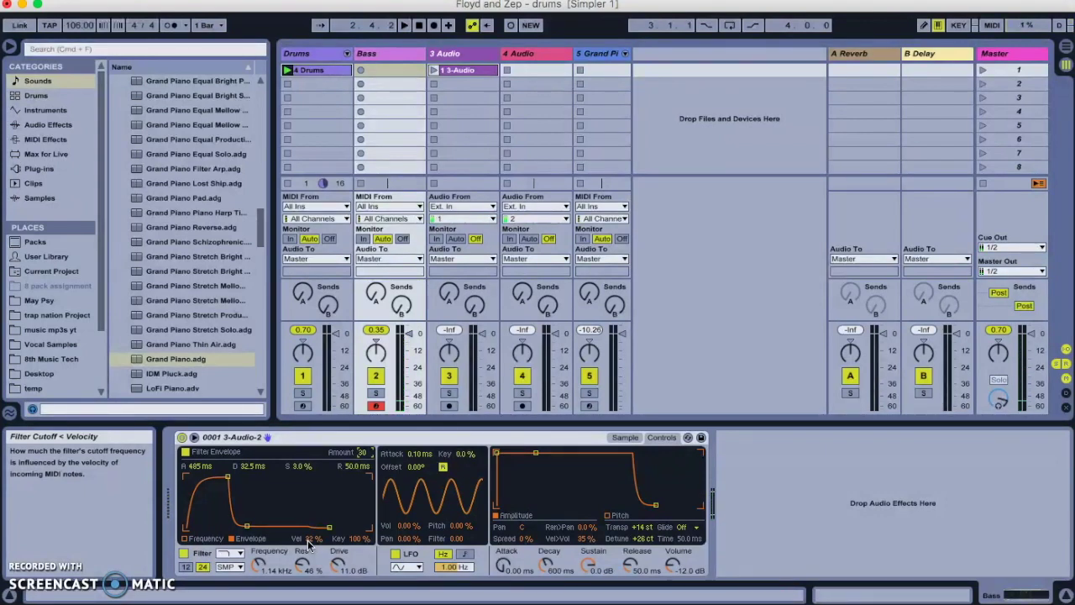
Run the set's playback with the drum clip and play test notes on the Bass track to hear the finished sound.
click(591, 405)
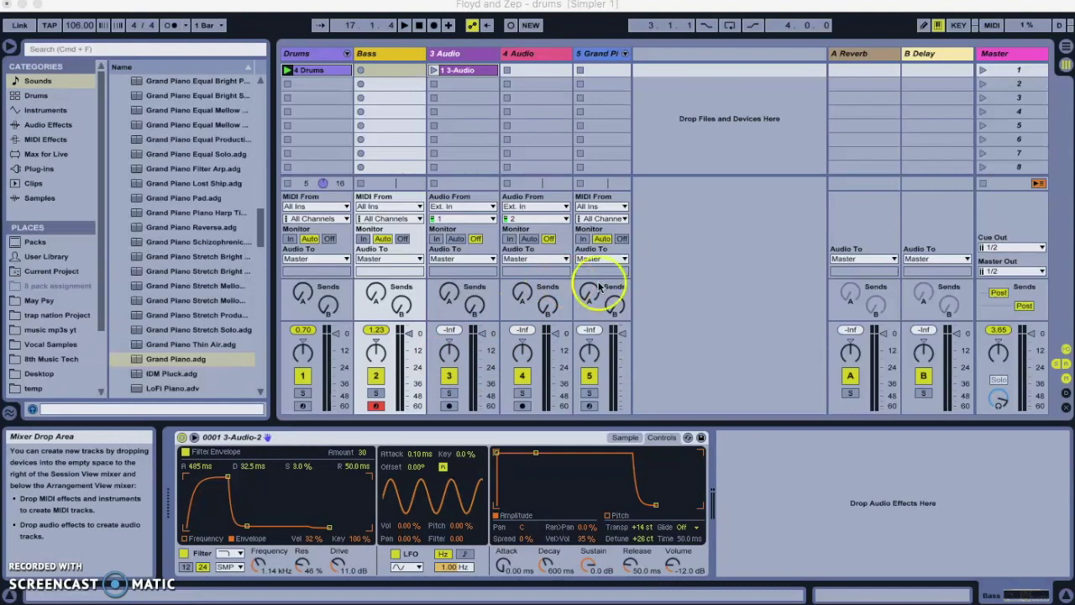
click(767, 291)
key(space)
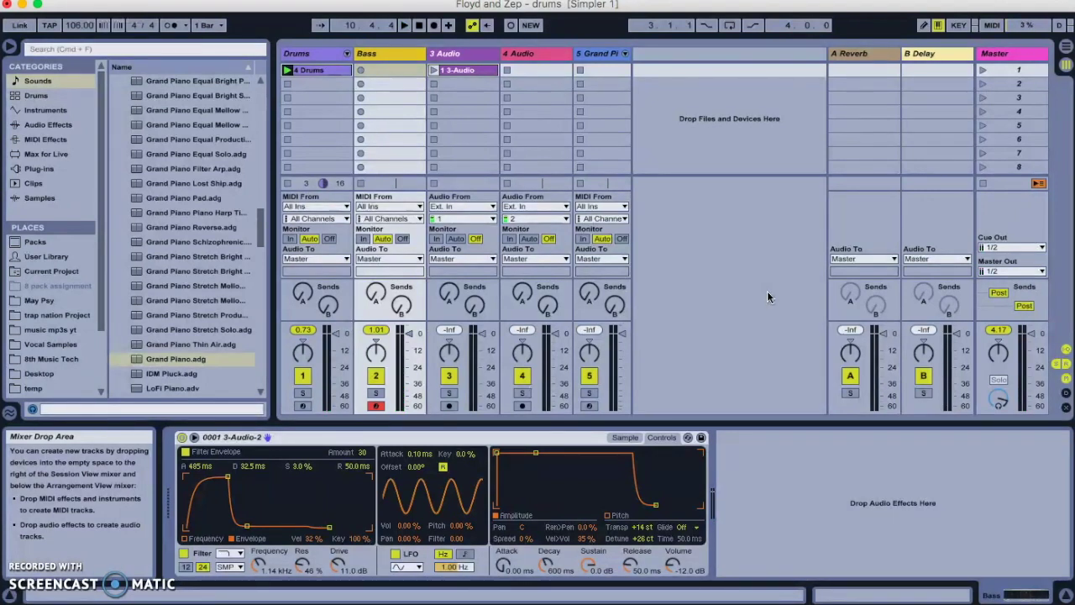
key(a)
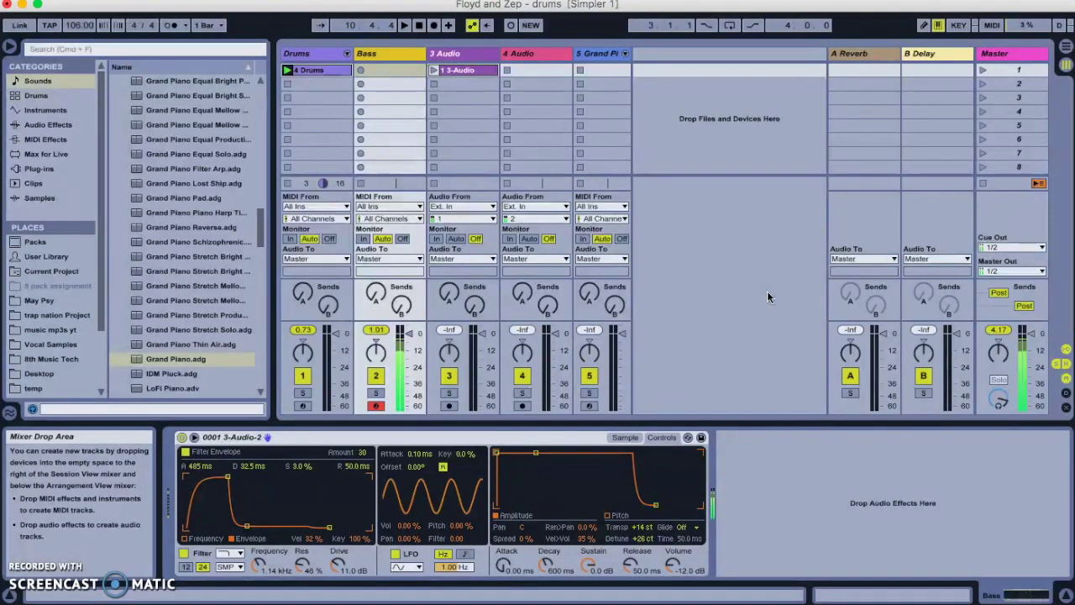